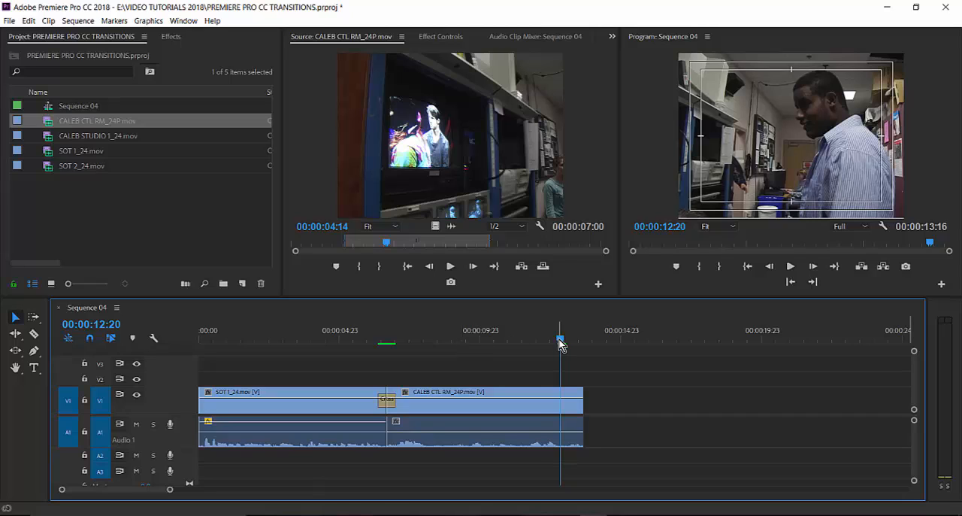
drag(560, 339, 550, 339)
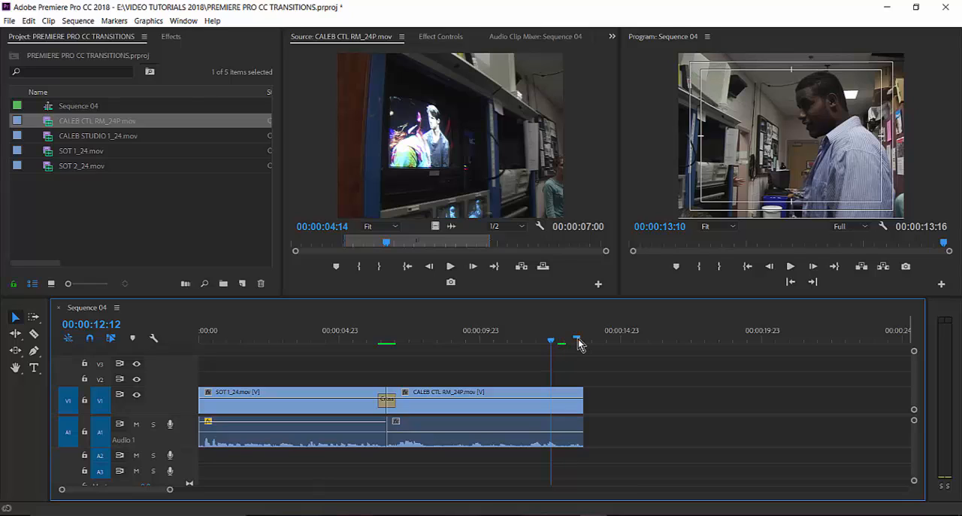
click(575, 336)
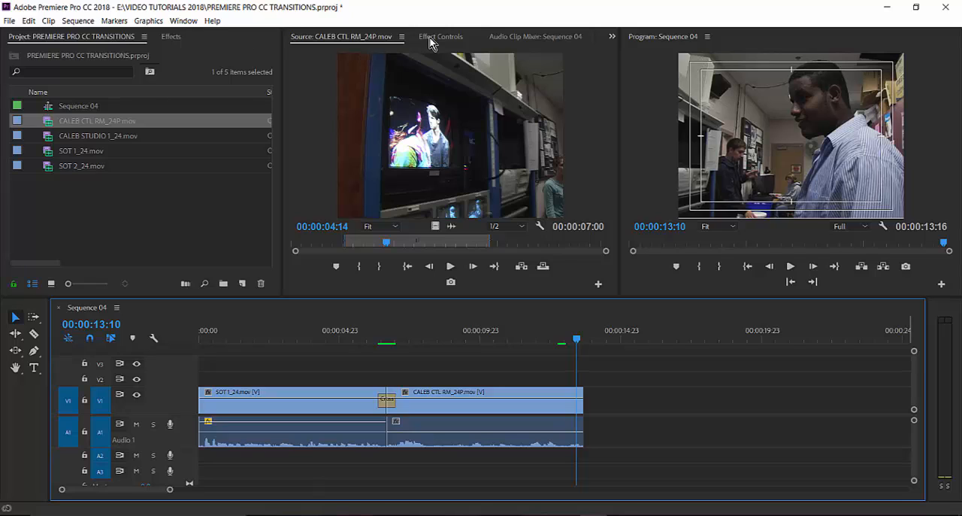
click(547, 37)
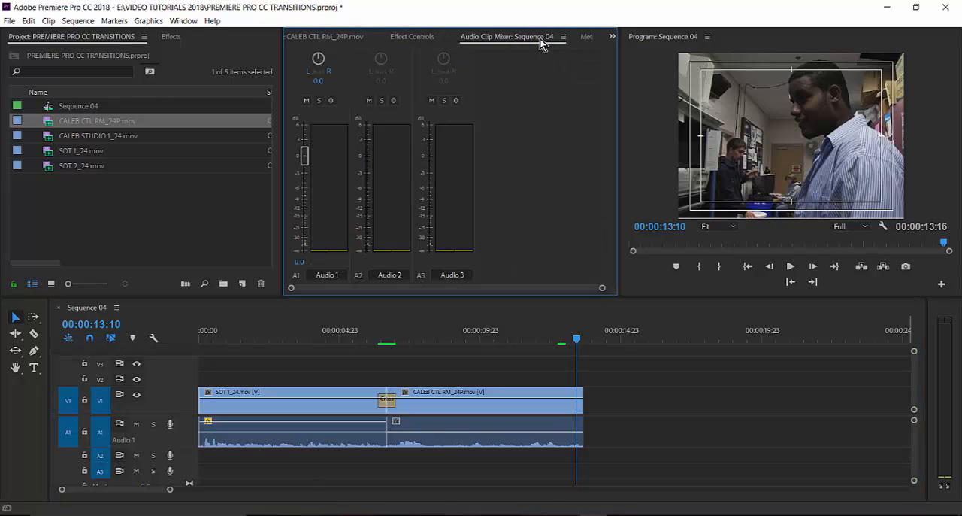
click(403, 45)
click(343, 38)
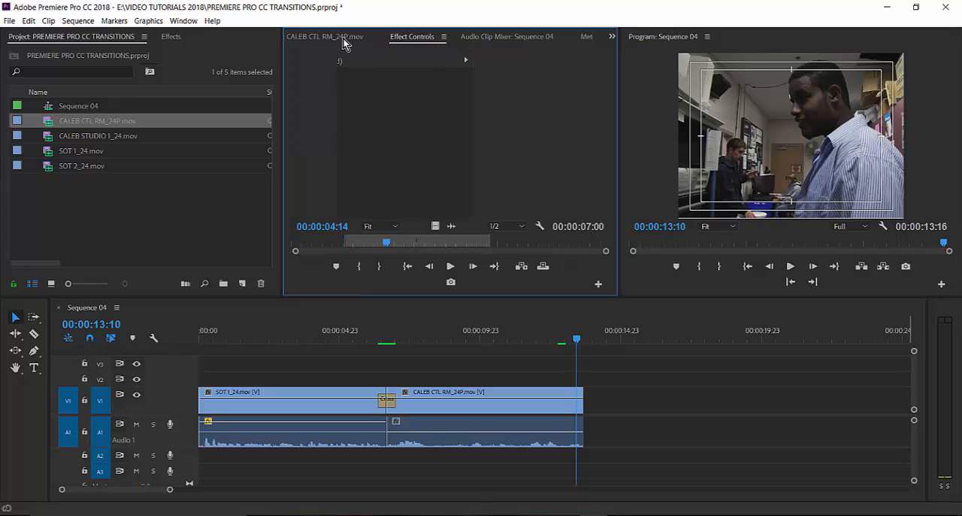
Browse the Dissolve and 3D Motion groups of the video transitions and select Cube Spin.
click(172, 38)
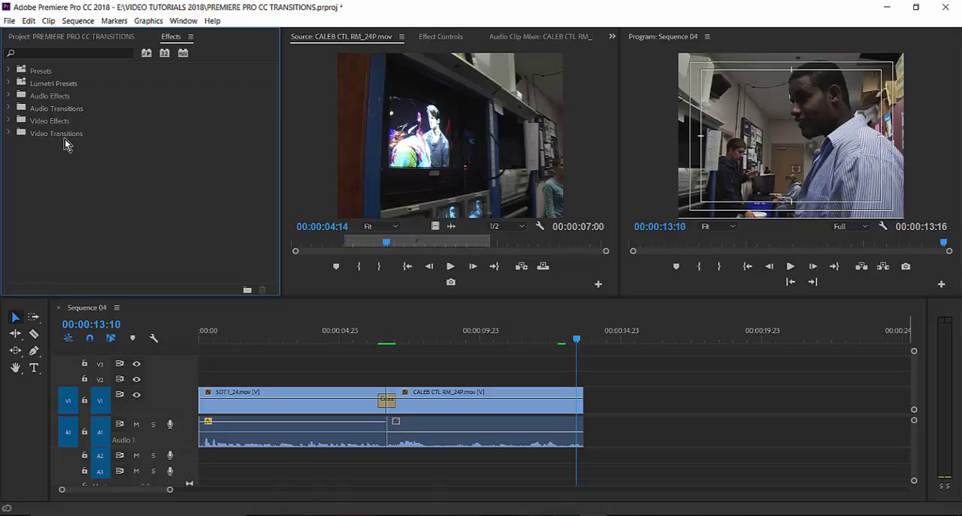
click(9, 133)
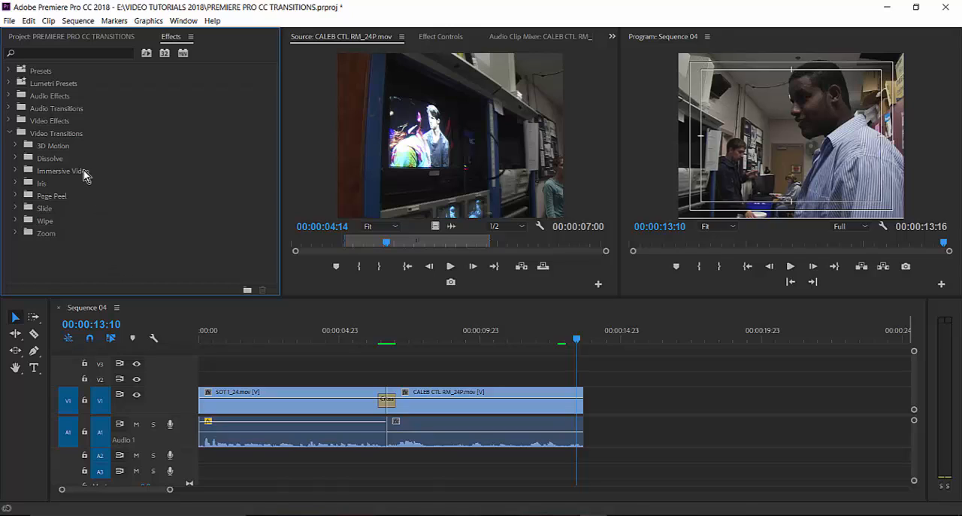
click(15, 158)
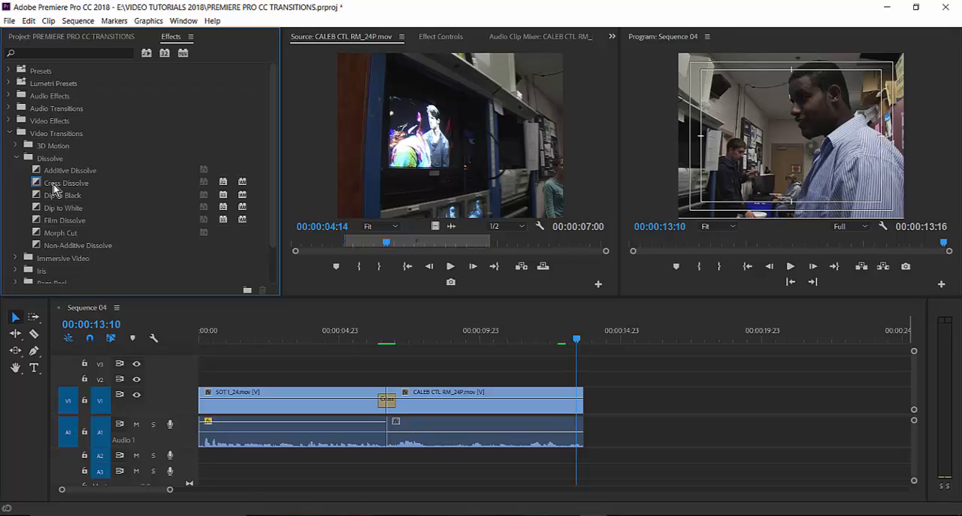
click(16, 159)
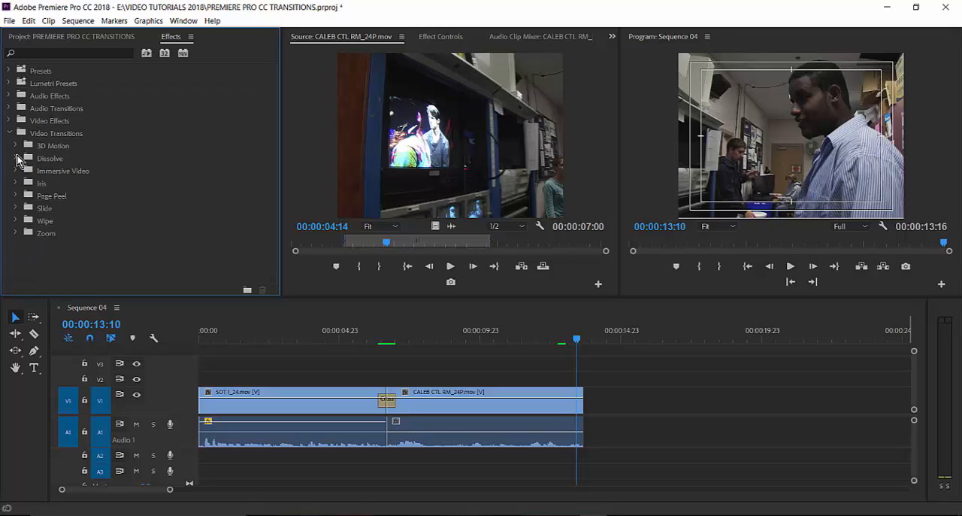
click(16, 145)
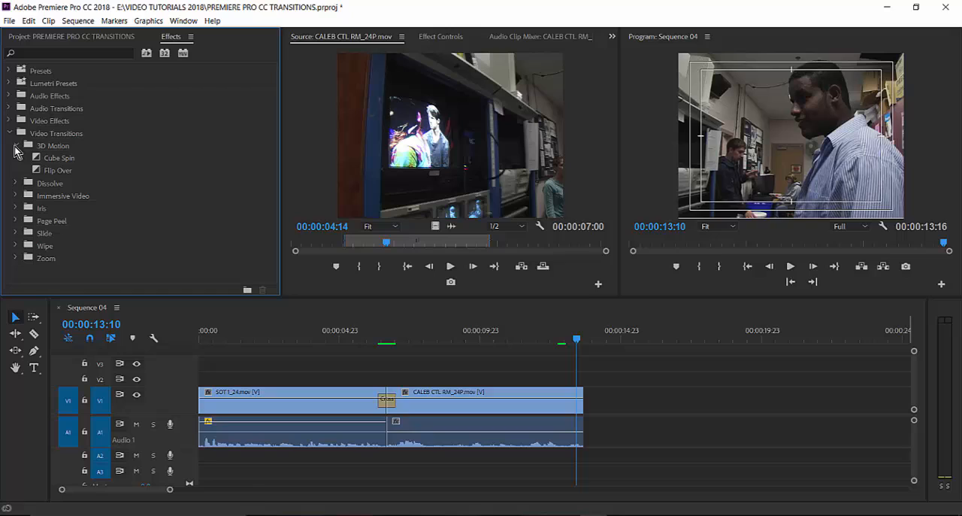
click(71, 162)
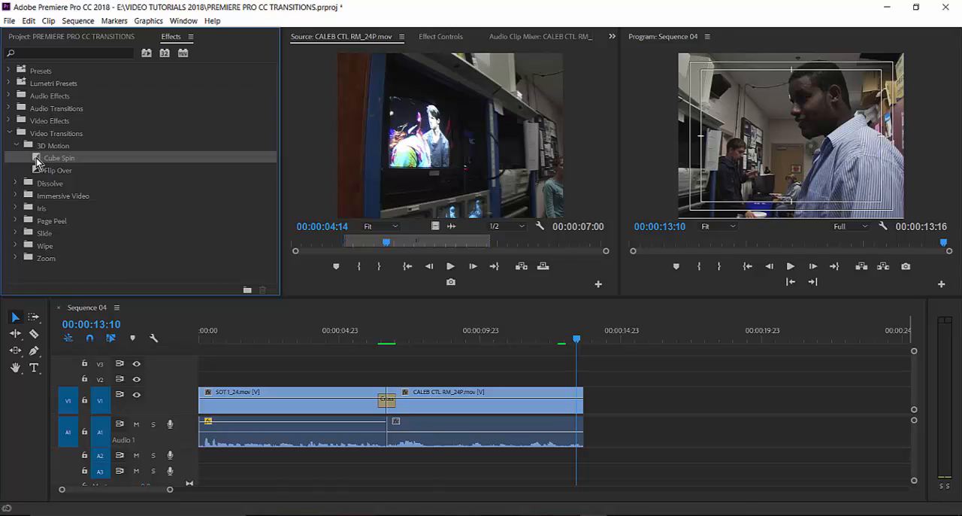
Append SOT 2_24.mov to Sequence 04 directly after CALEB CTL RM_24P.mov and place the playhead shortly before the new cut at 00:00:12:21.
click(67, 38)
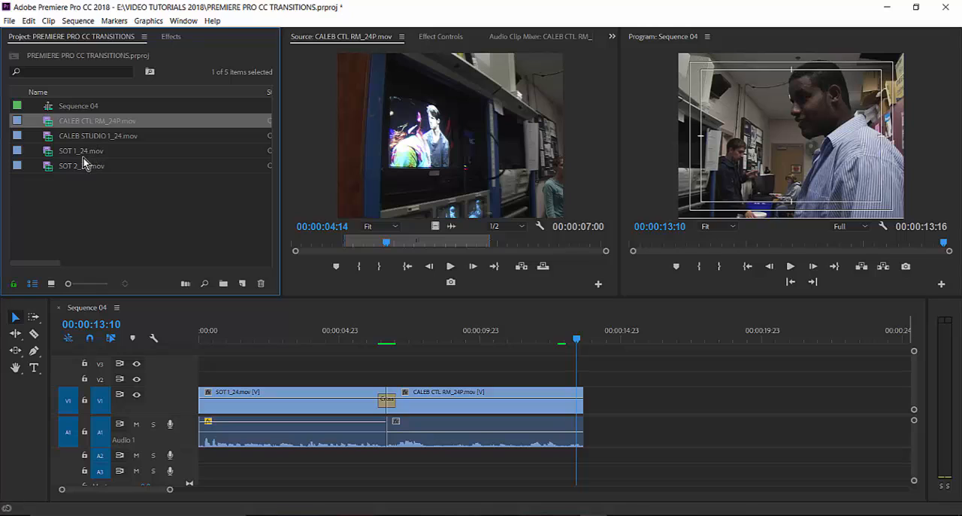
click(44, 168)
double_click(44, 168)
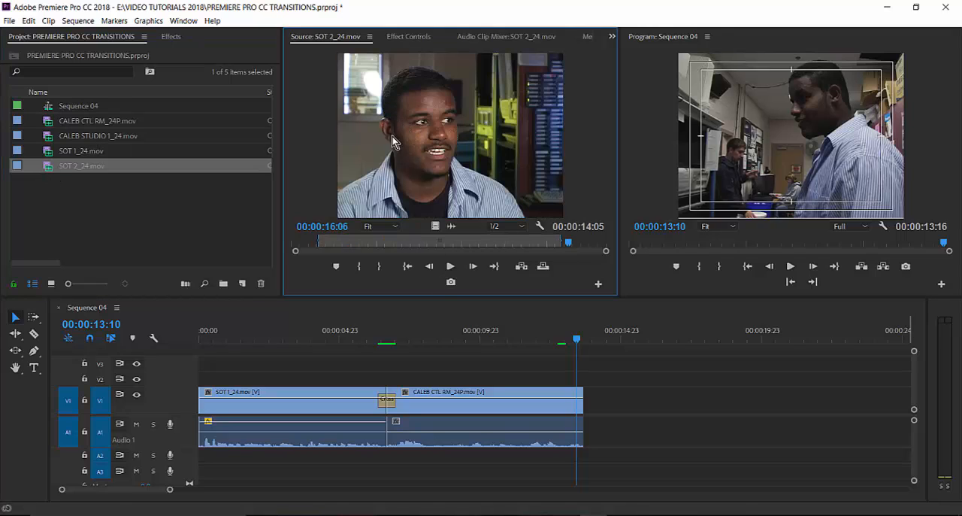
drag(427, 133, 591, 412)
drag(577, 342, 562, 344)
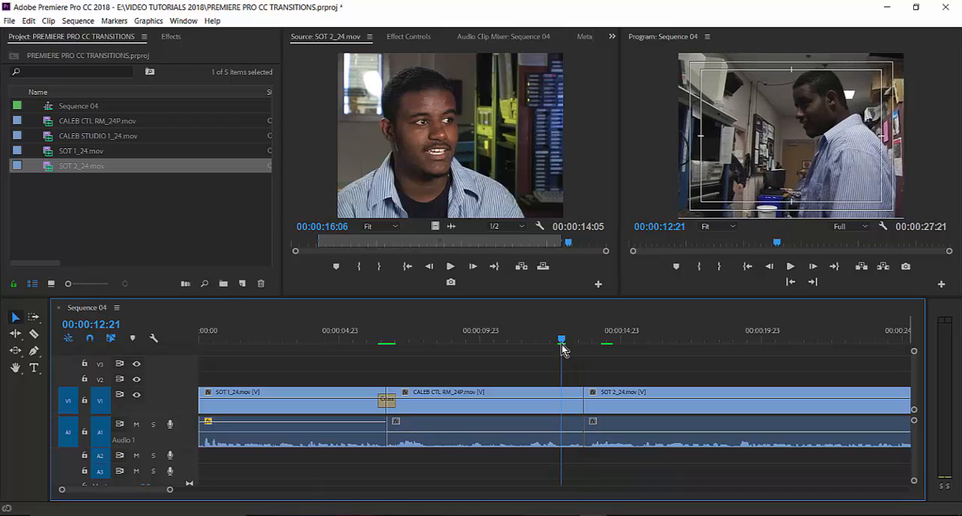
Apply the Cube Spin transition to the cut between CALEB CTL RM_24P.mov and SOT 2_24.mov and accept its default duration.
click(171, 36)
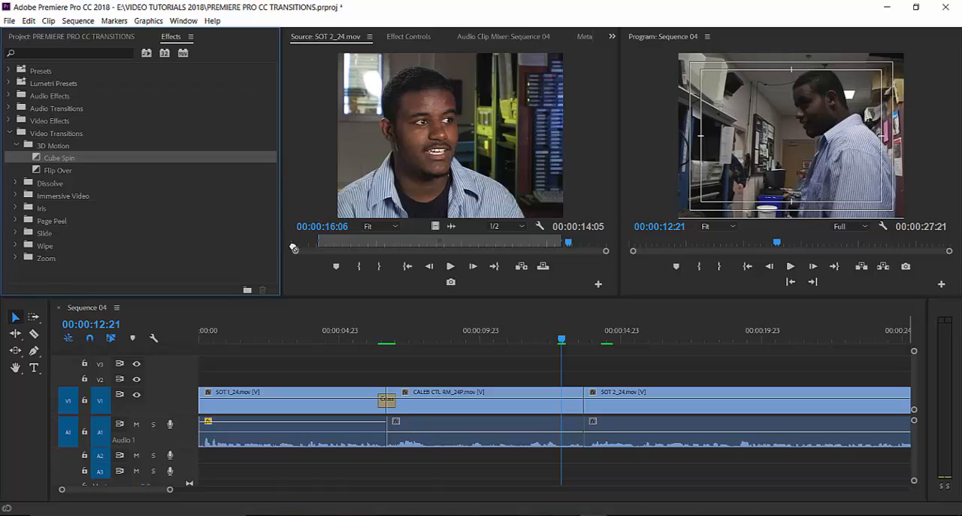
drag(294, 247, 588, 398)
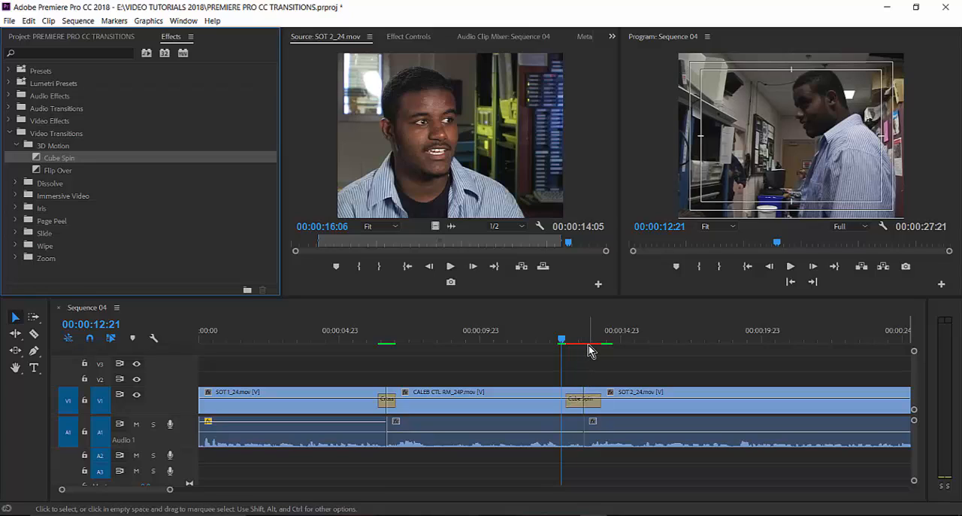
click(591, 407)
double_click(591, 407)
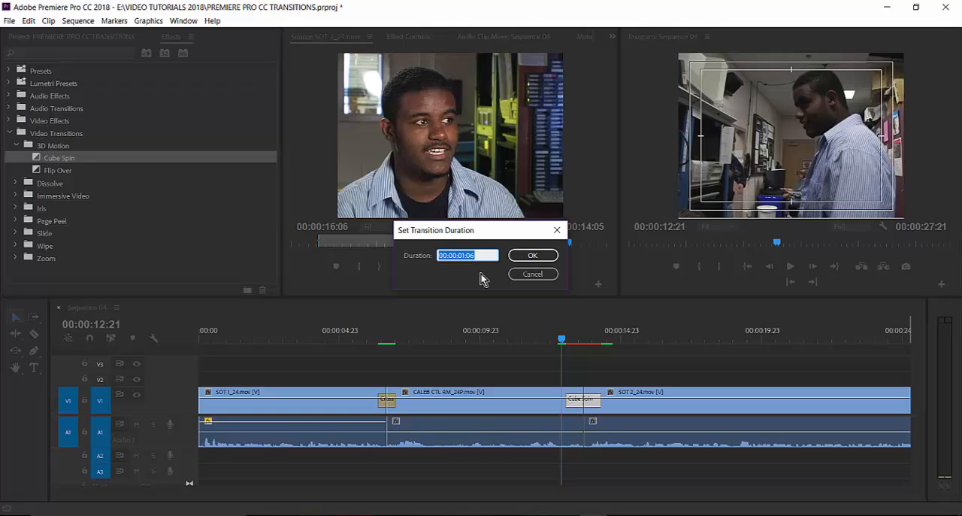
click(533, 255)
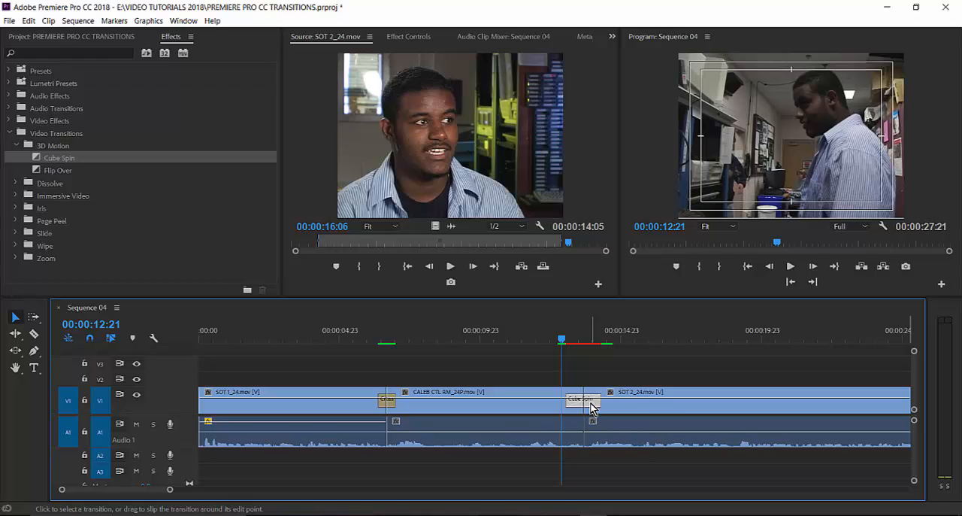
Show the Cube Spin's effect settings, preview its animation, and play the sequence across the cut from 00:00:12:15.
click(406, 40)
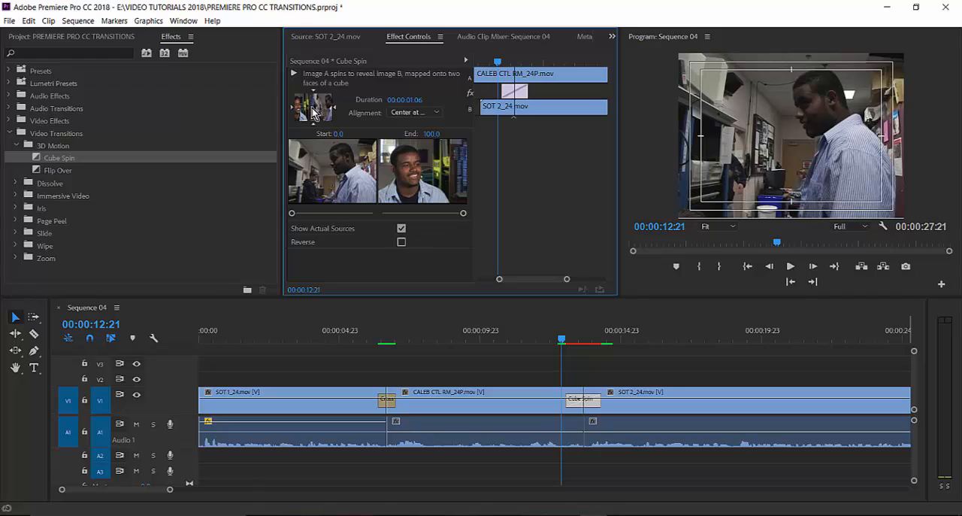
click(293, 74)
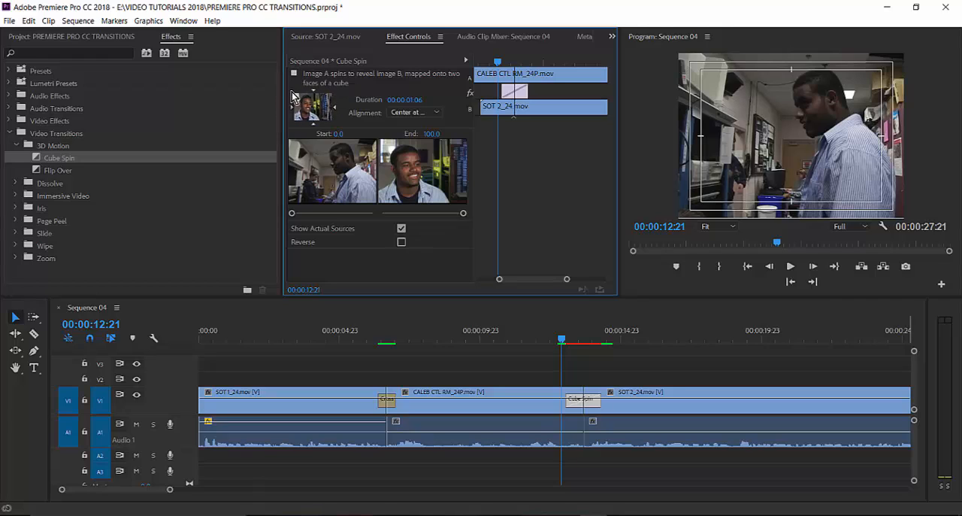
click(294, 75)
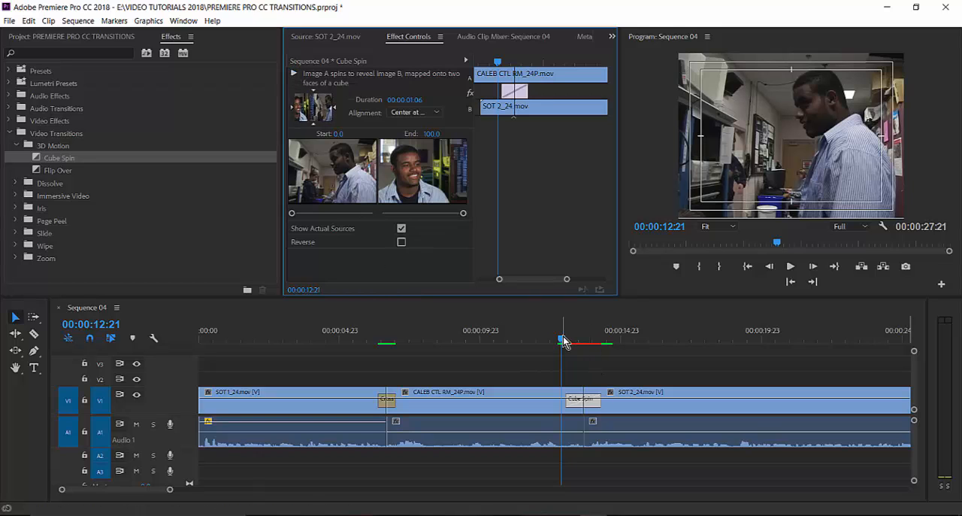
mouse_move(563, 339)
mouse_down()
mouse_move(544, 339)
mouse_move(608, 344)
mouse_move(555, 350)
mouse_up()
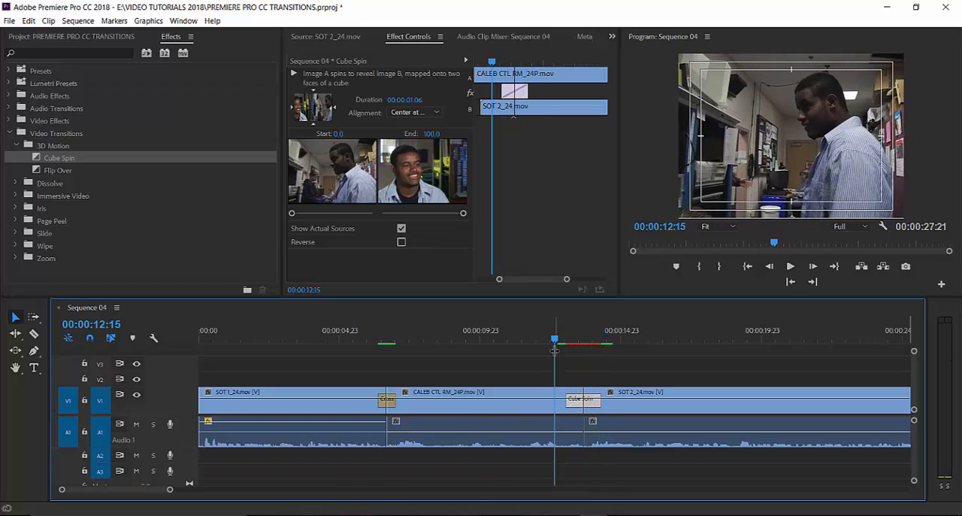
key(space)
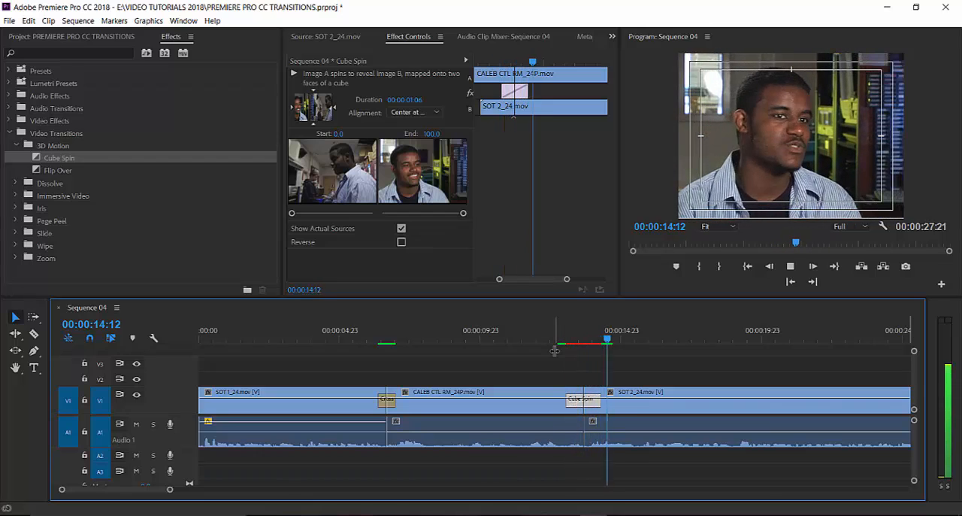
key(space)
Replay the cut from 00:00:12:06 while running the Cube Spin's thumbnail preview to examine its spin direction.
click(544, 339)
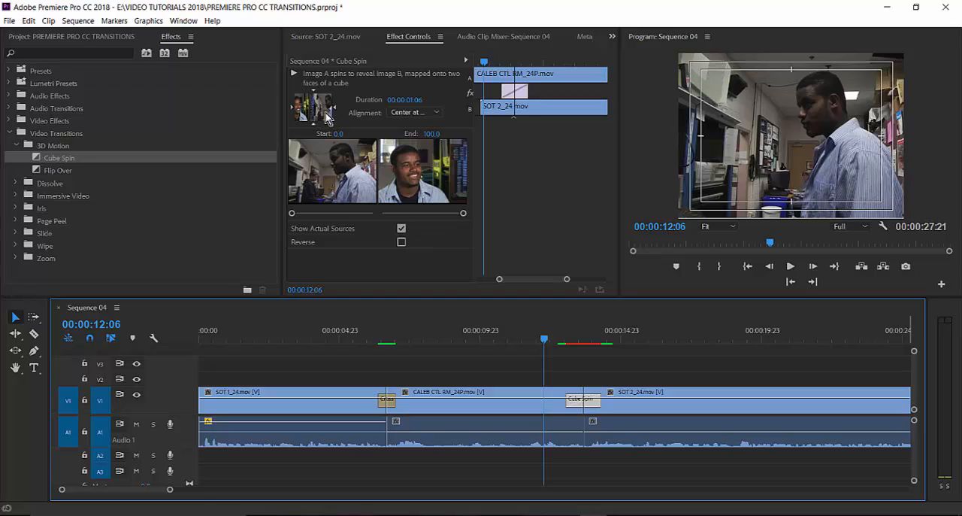
click(295, 77)
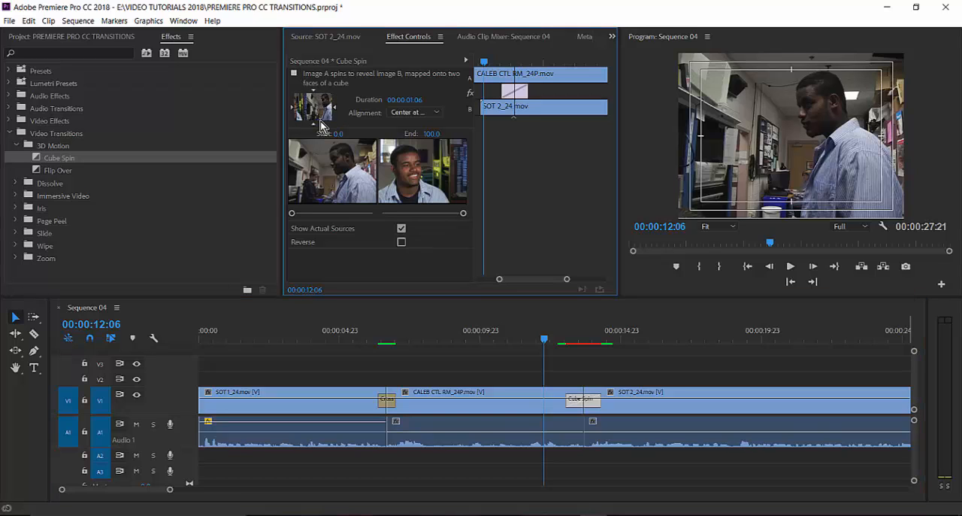
key(space)
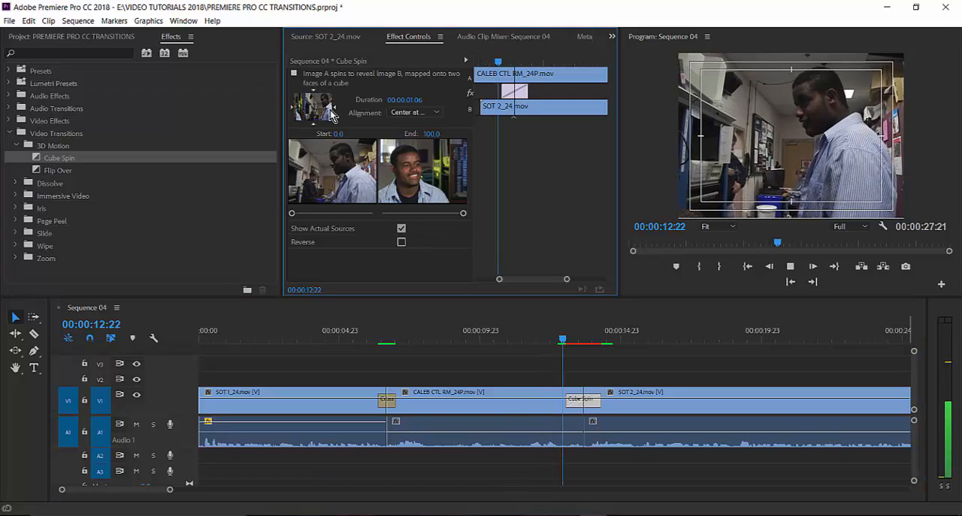
key(space)
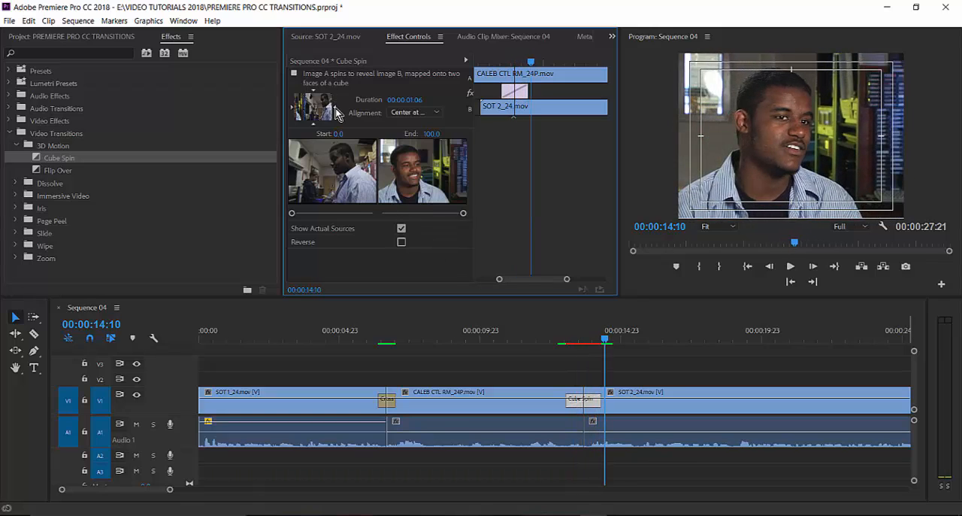
click(295, 75)
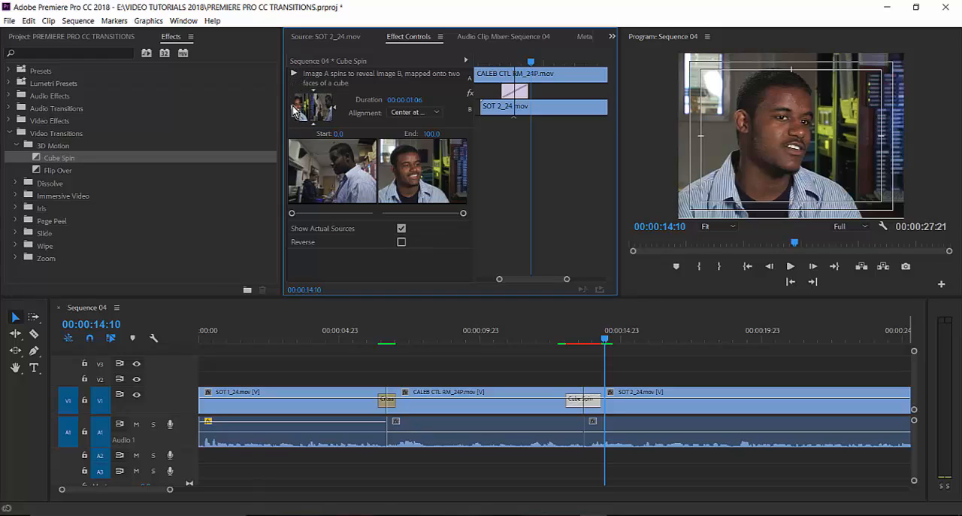
click(294, 73)
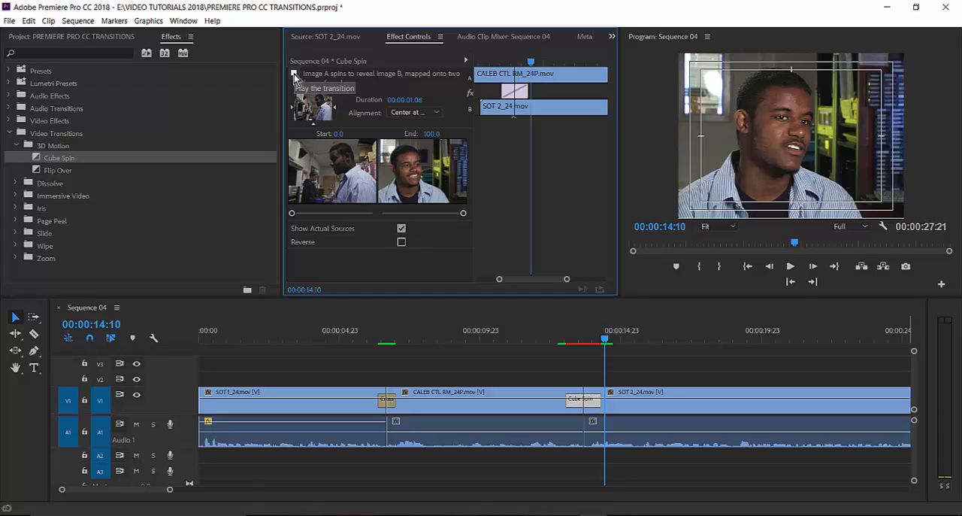
key(space)
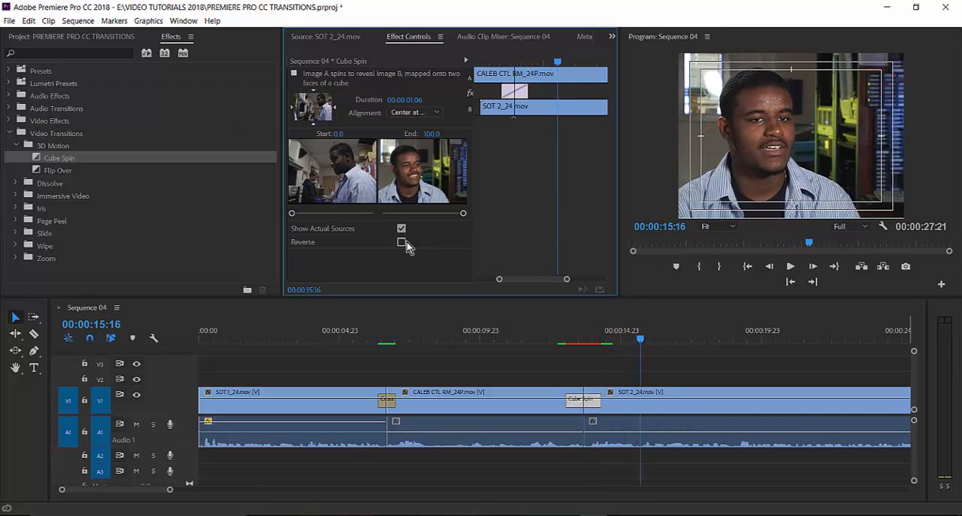
Try a bottom-to-top spin direction for the Cube Spin with its preview, and return it to left-to-right.
click(314, 125)
click(293, 75)
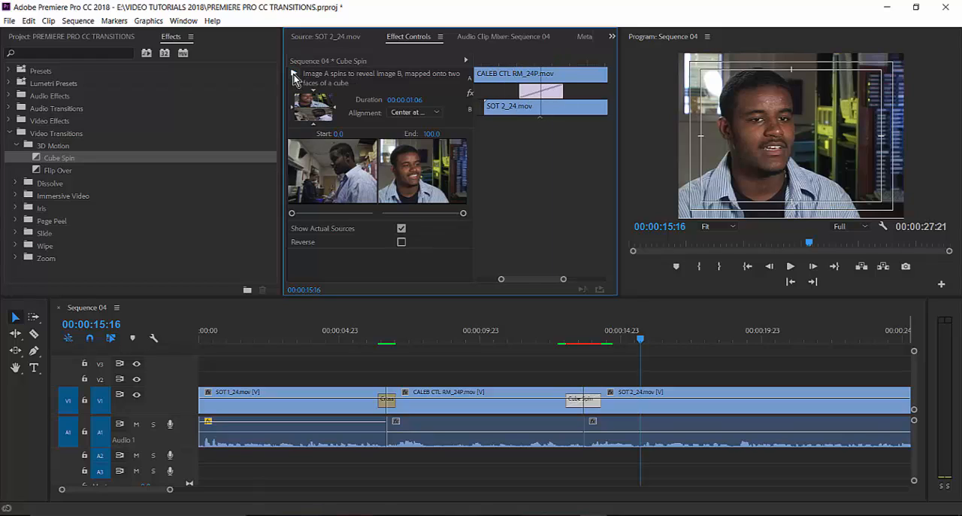
click(293, 75)
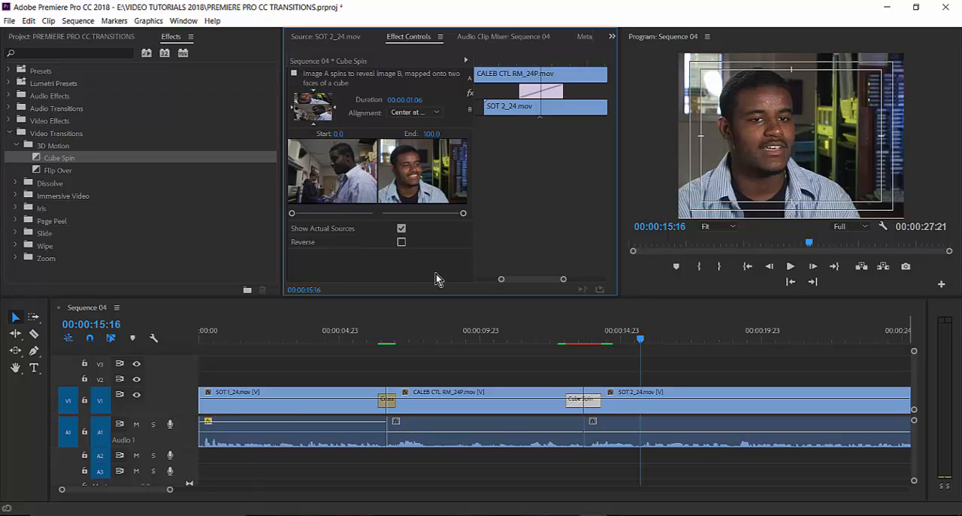
drag(541, 327, 597, 338)
click(565, 342)
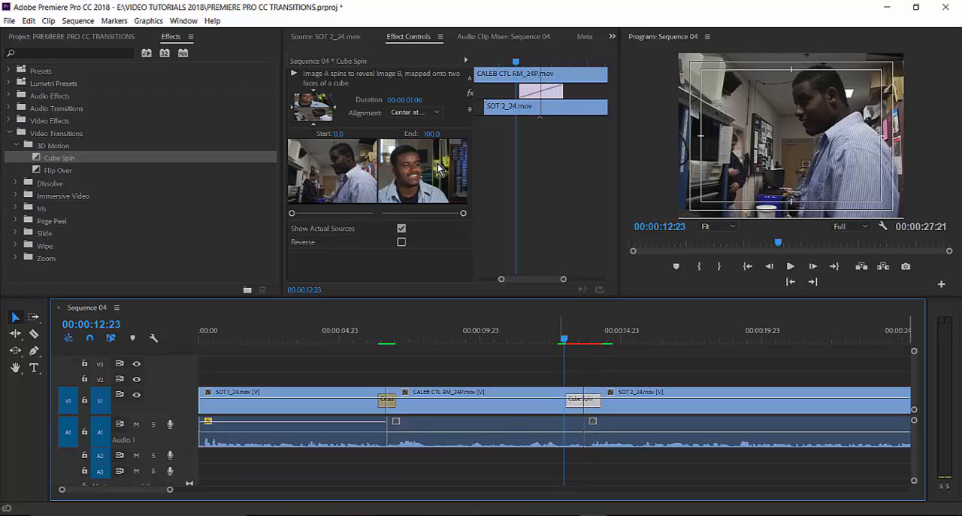
click(293, 109)
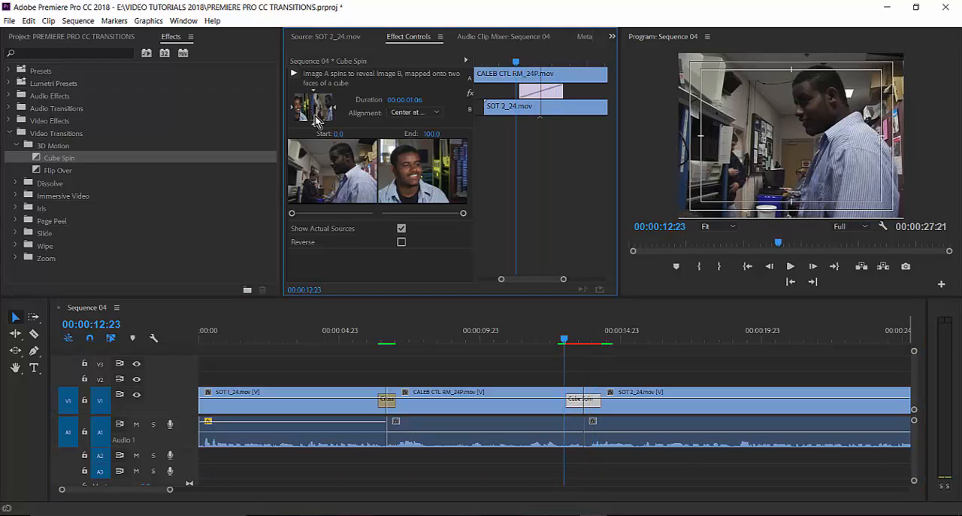
Mark an In point at 00:00:12:11 and an Out point at 00:00:15:02 around the Cube Spin transition.
drag(516, 342, 551, 335)
key(i)
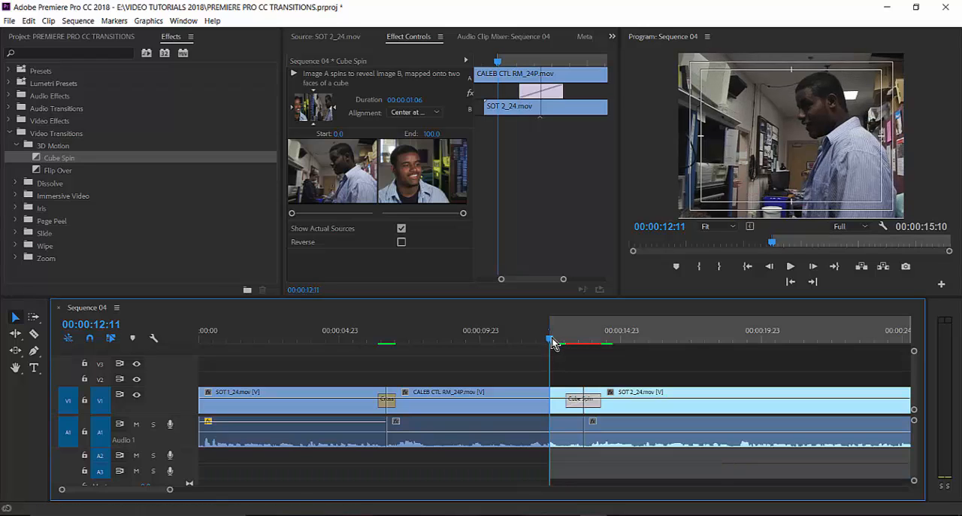
click(625, 340)
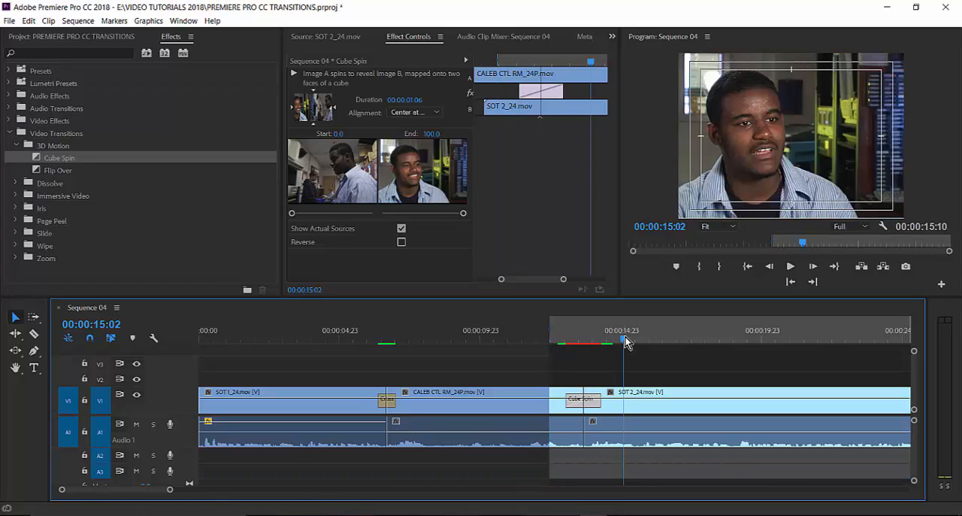
key(o)
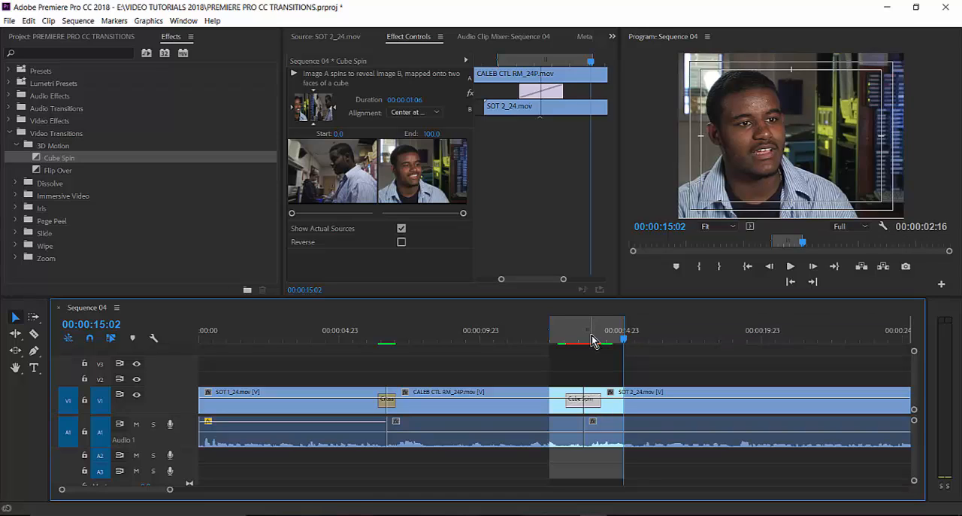
Render the effects between the In and Out points and play the sequence across the Cube Spin.
click(78, 21)
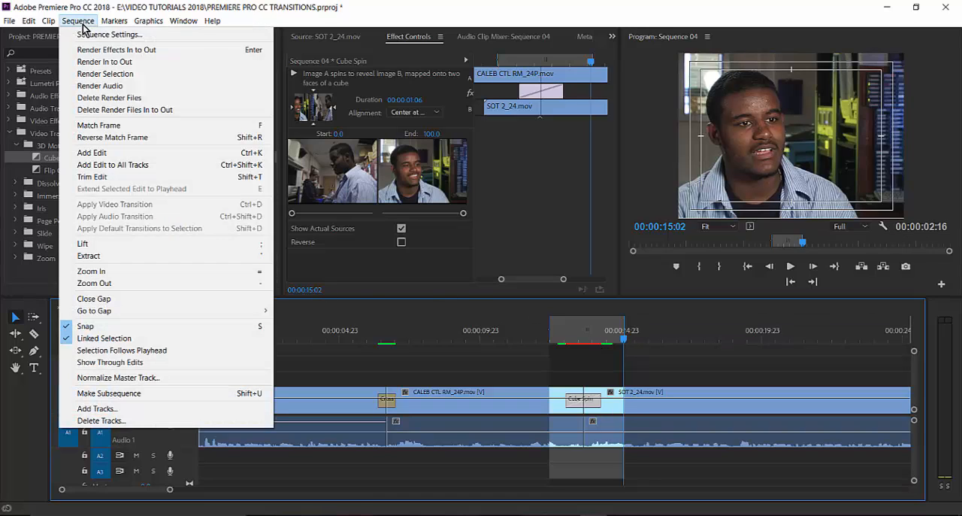
click(97, 50)
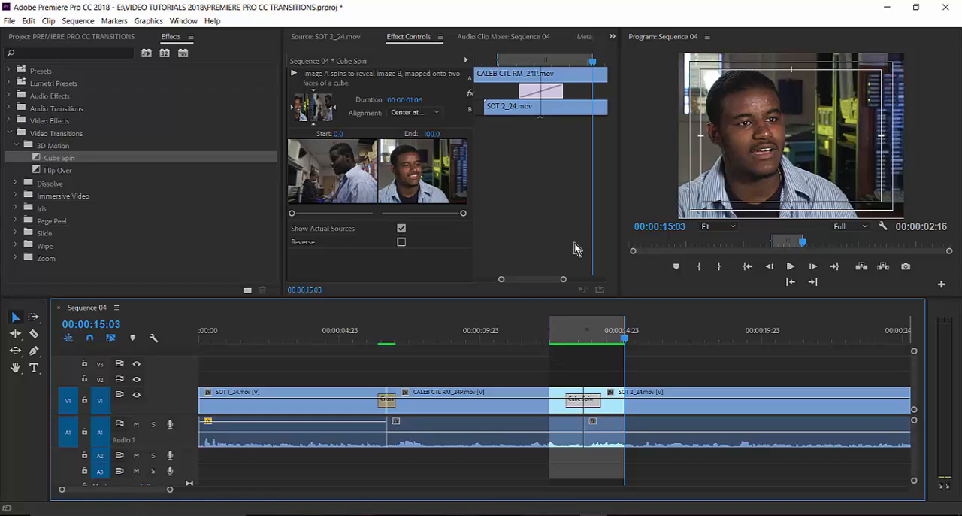
click(537, 340)
key(space)
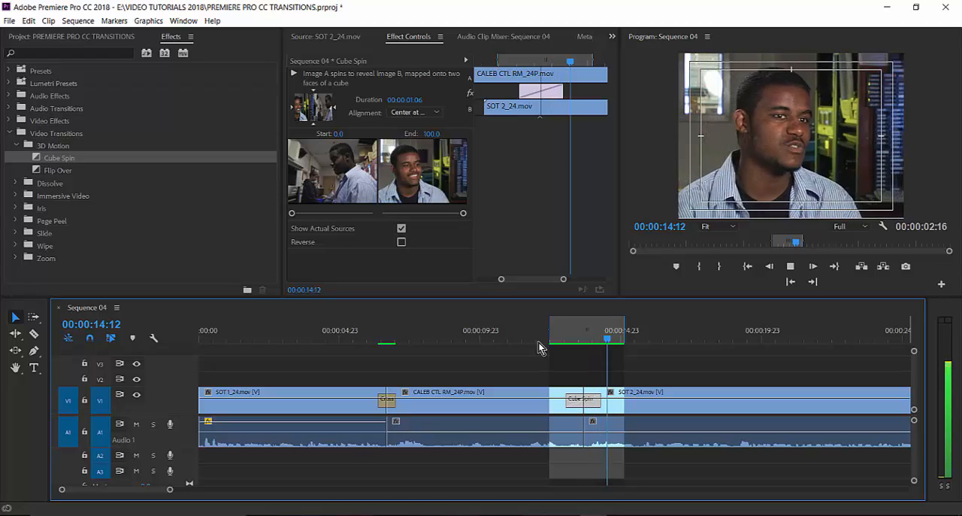
Clear the sequence's In and Out points and deselect the Cube Spin transition.
right_click(658, 336)
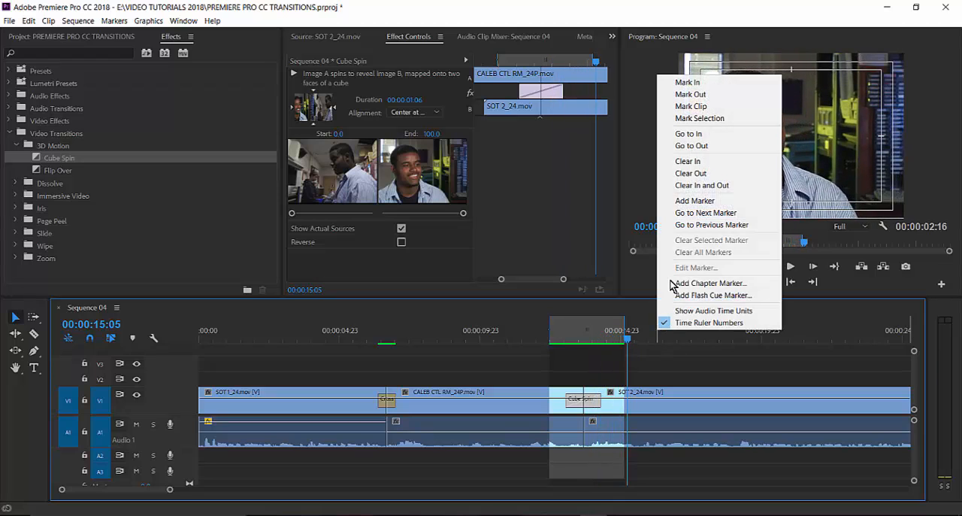
click(735, 185)
click(575, 380)
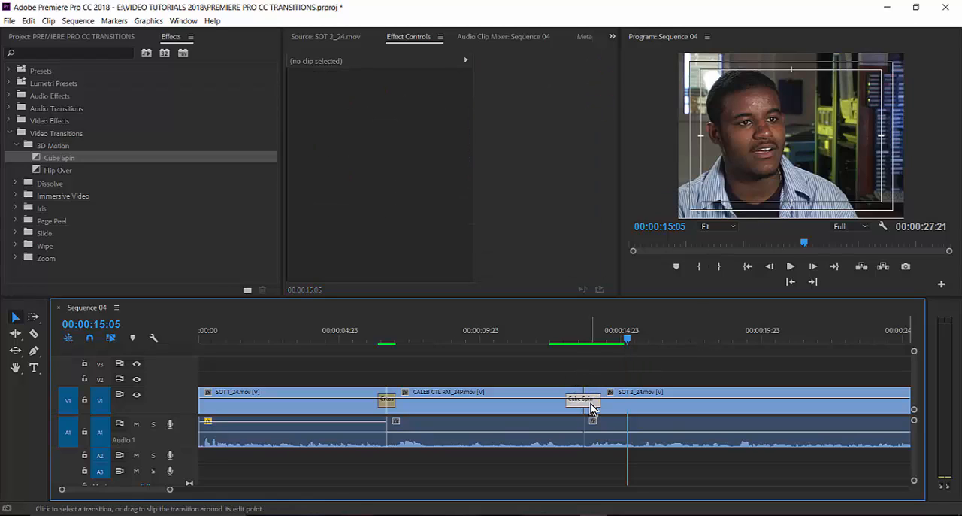
Try deleting the Cube Spin transition and the SOT 2_24.mov clip, undoing each deletion.
click(590, 403)
key(Delete)
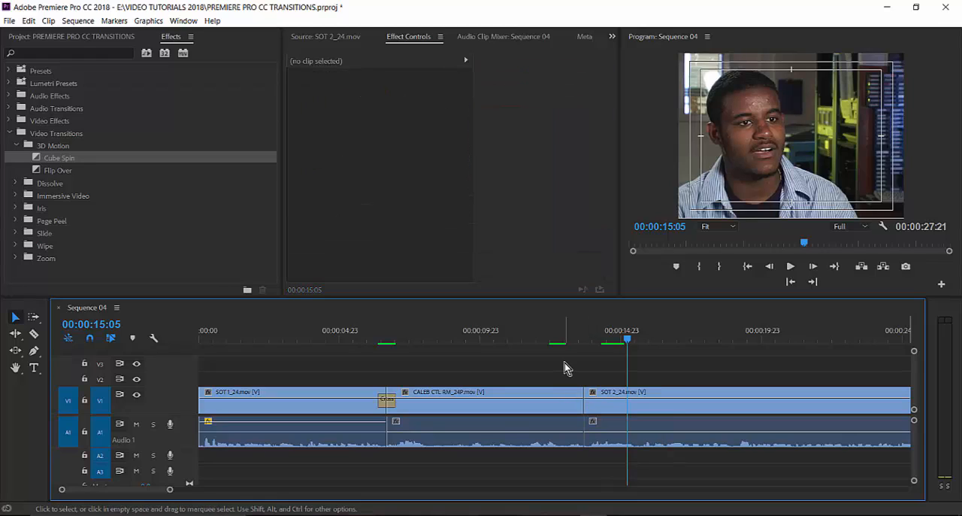
key(ctrl+z)
click(598, 403)
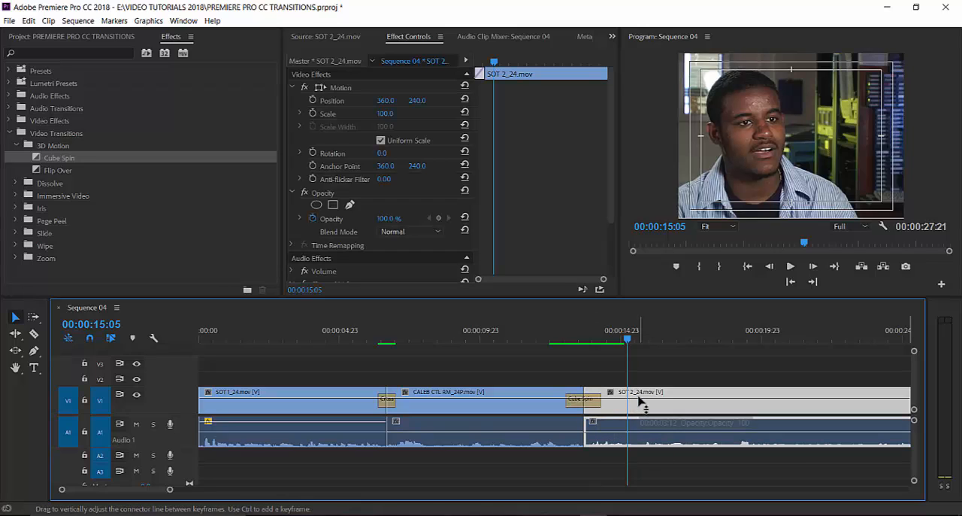
key(Delete)
key(ctrl+z)
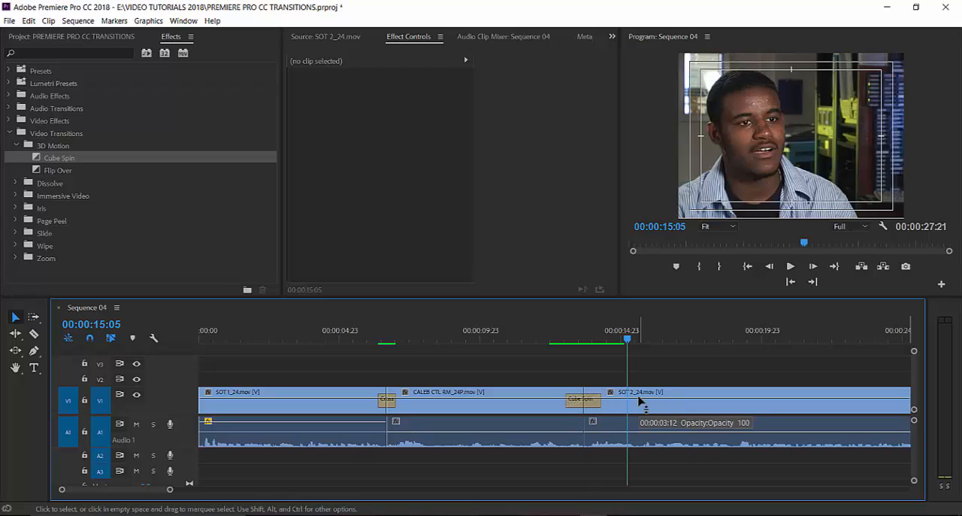
Delete only the Cube Spin transition between CALEB CTL RM_24P.mov and SOT 2_24.mov, keeping both clips.
click(616, 406)
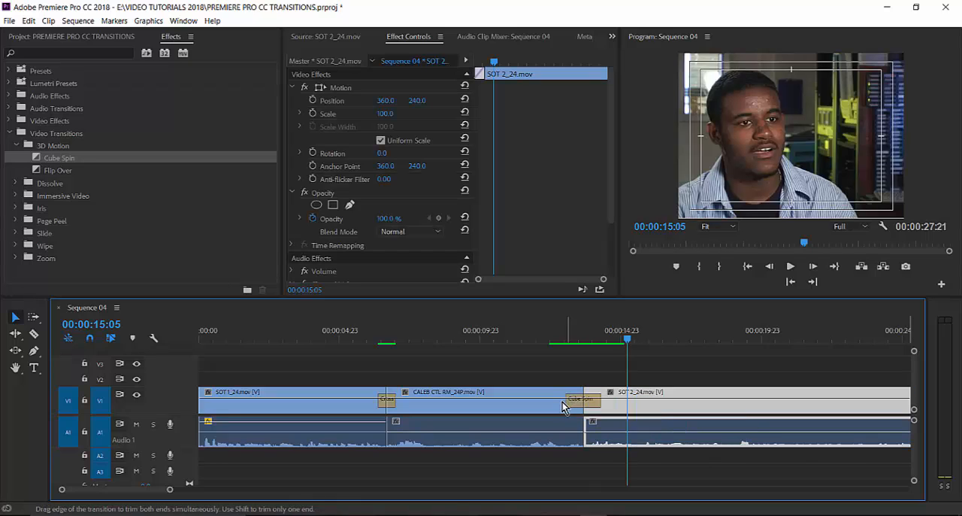
click(557, 406)
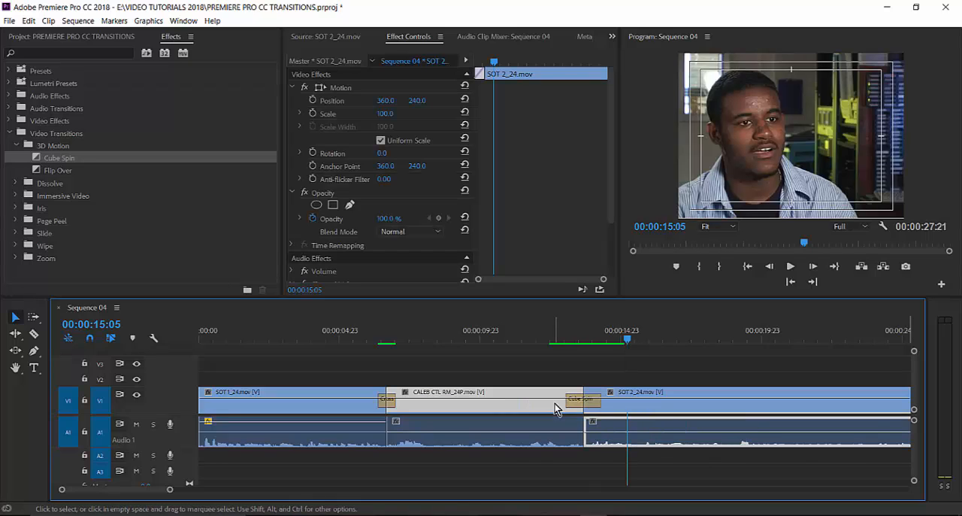
click(623, 406)
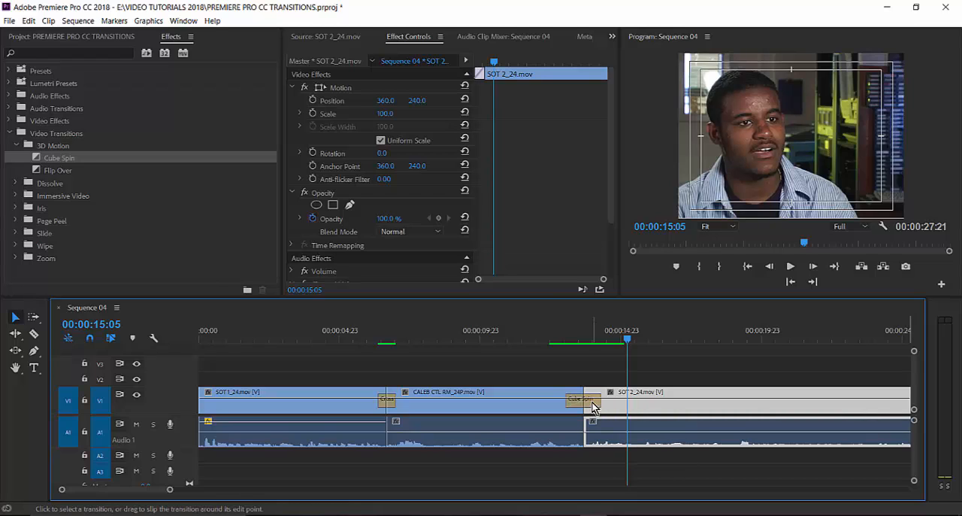
click(593, 406)
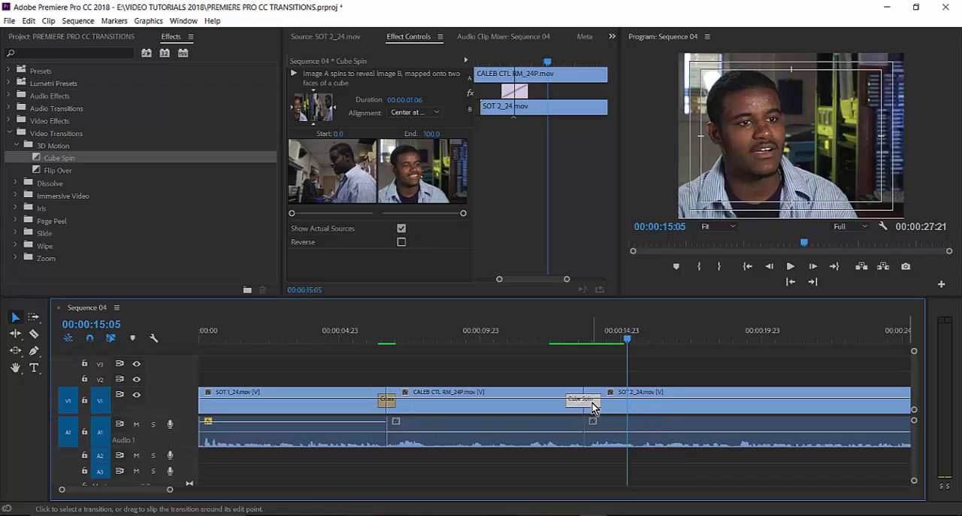
key(Delete)
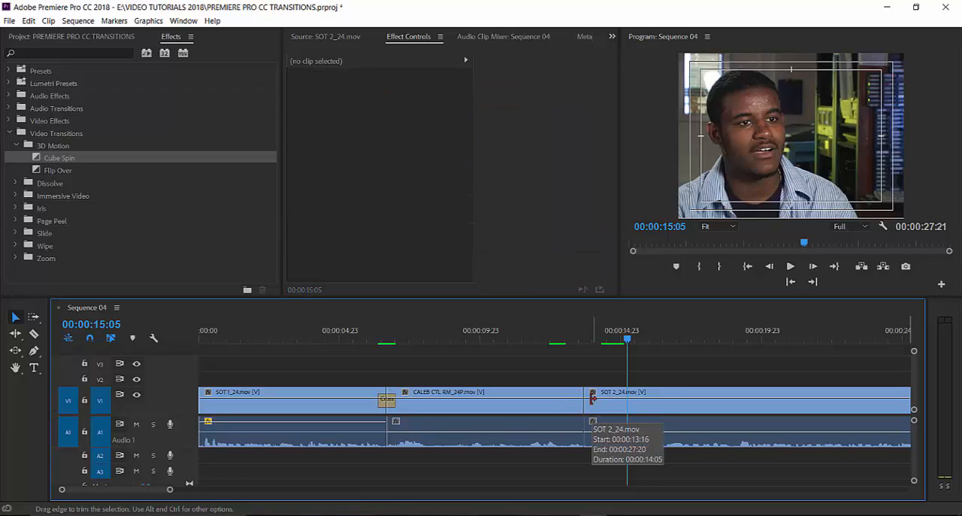
Apply the Page Turn transition to the cut between CALEB CTL RM_24P.mov and SOT 2_24.mov and scrub into it to 00:00:13:07.
click(569, 344)
drag(569, 347, 564, 376)
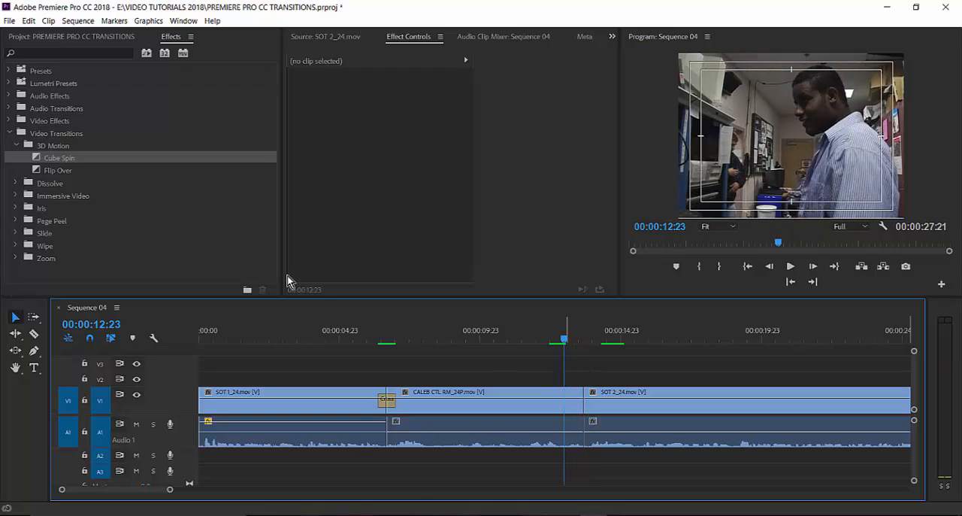
click(15, 146)
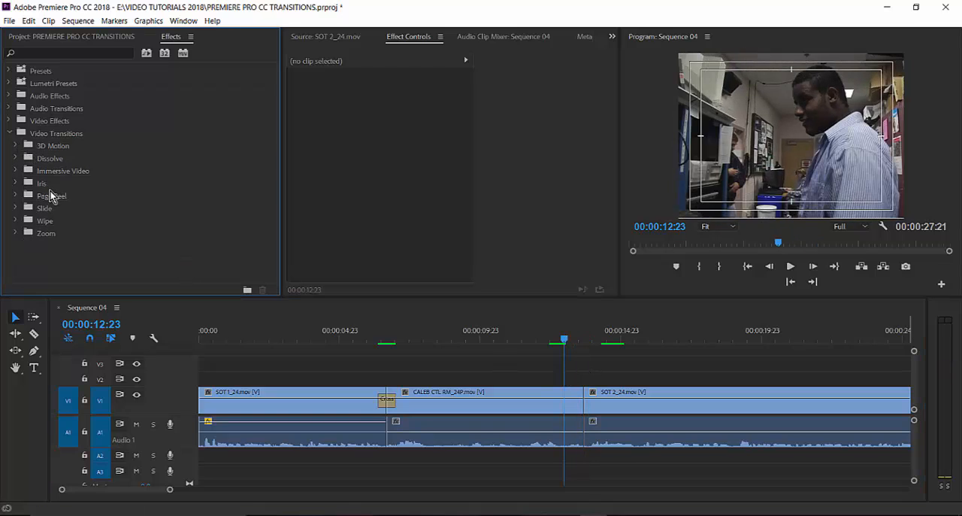
click(18, 196)
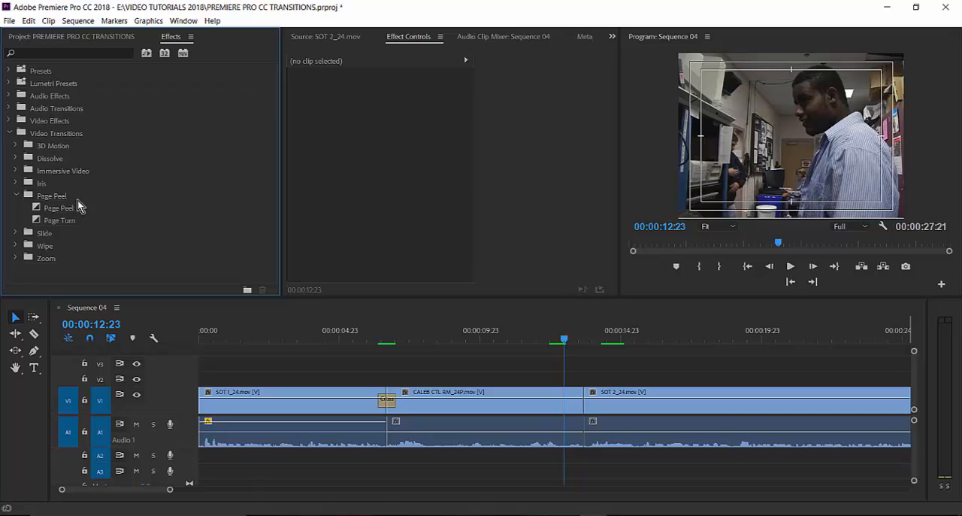
click(39, 221)
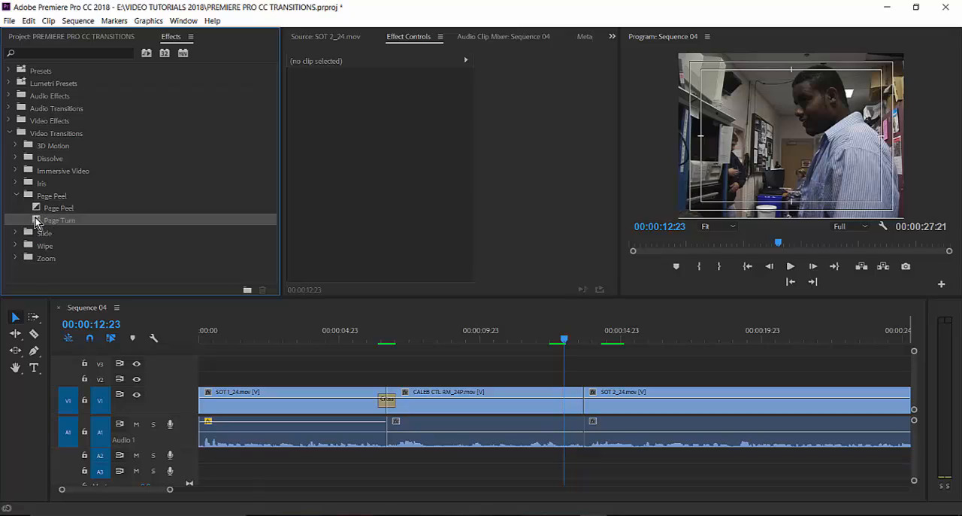
drag(412, 340, 584, 400)
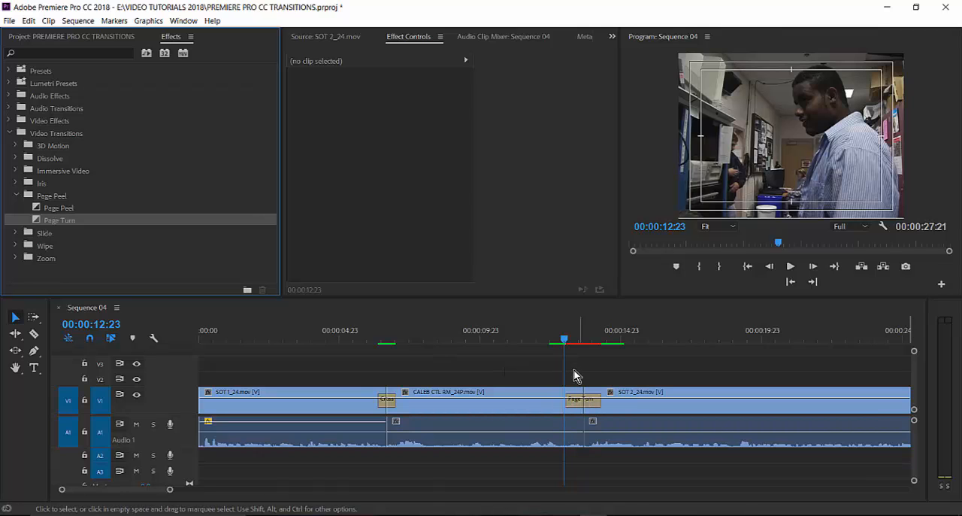
drag(565, 343, 574, 361)
Replace the Page Turn with the Page Peel transition at the same cut and scrub into it to 00:00:13:06.
click(589, 406)
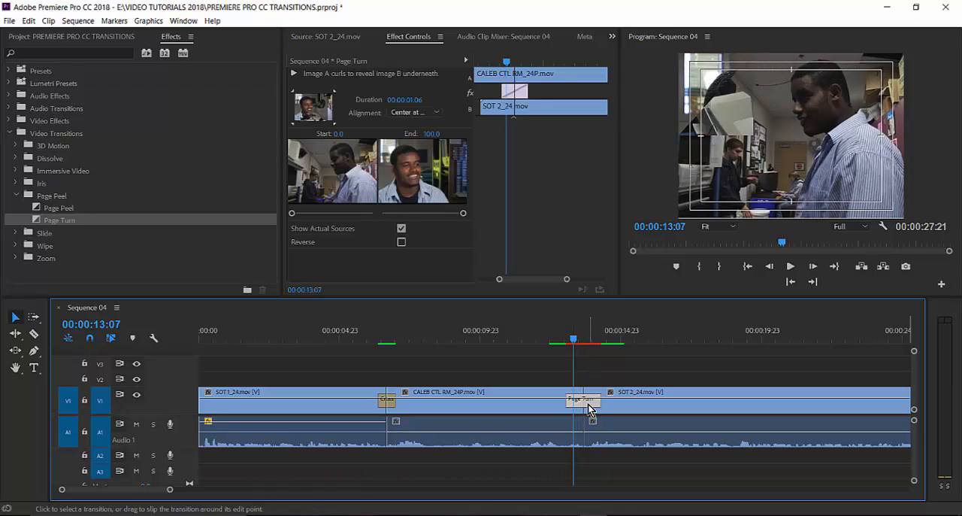
key(Delete)
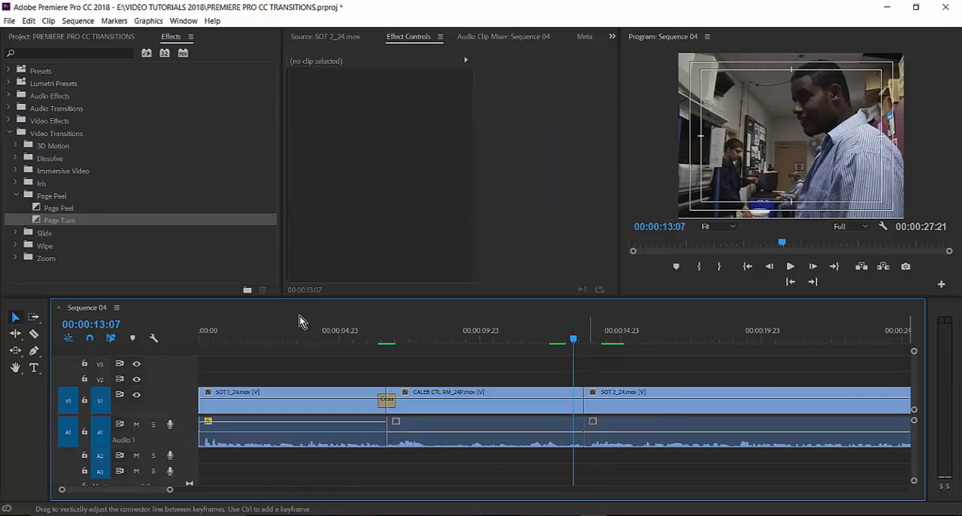
click(38, 211)
drag(179, 246, 583, 400)
click(556, 340)
drag(556, 342, 572, 359)
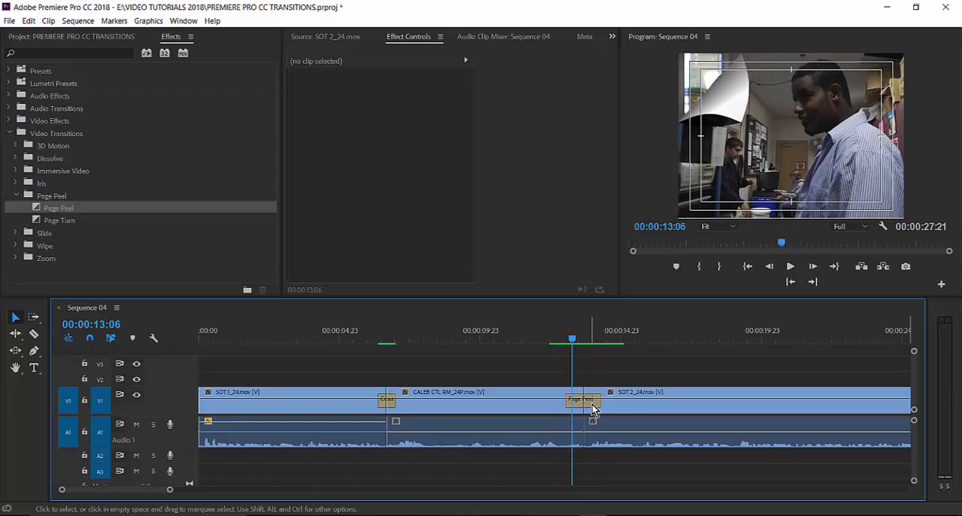
Show the Page Peel's effect settings, preview its animation, and try a peel starting from the lower-right corner.
click(592, 404)
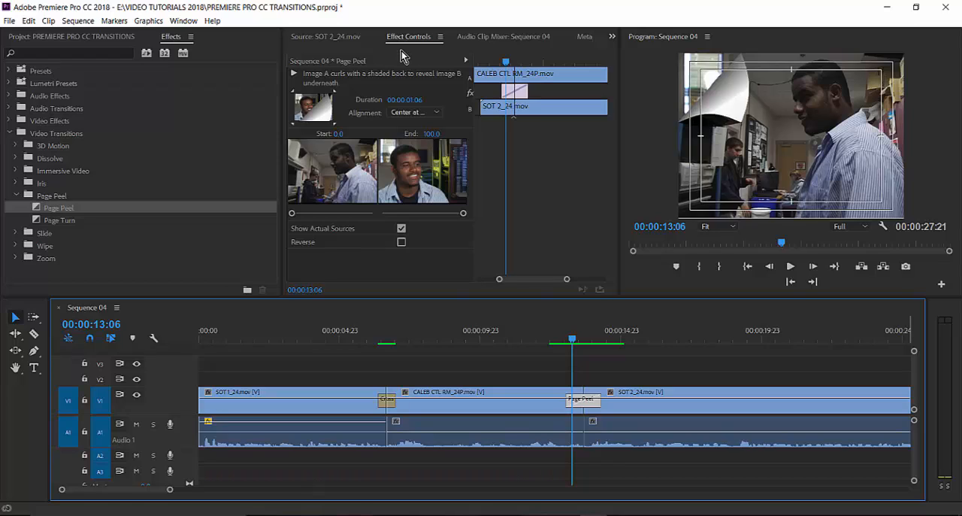
click(294, 74)
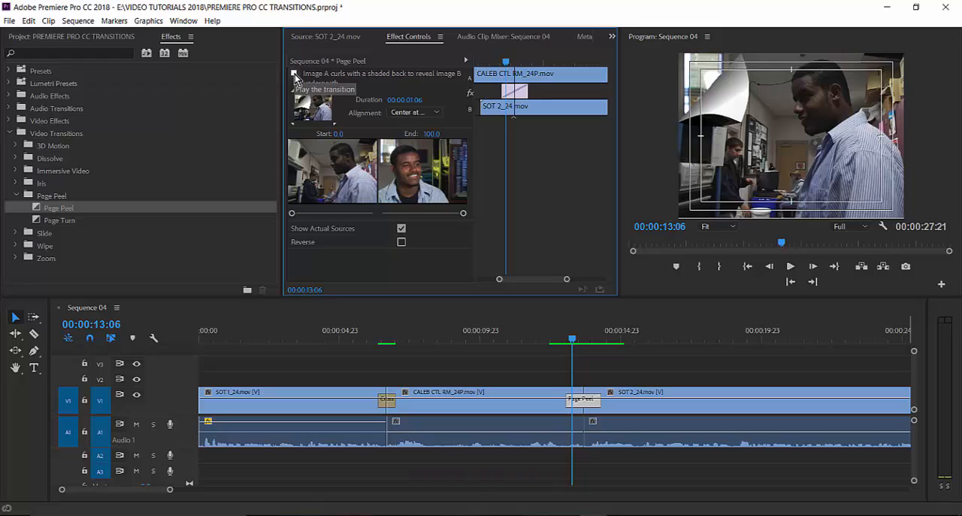
click(295, 73)
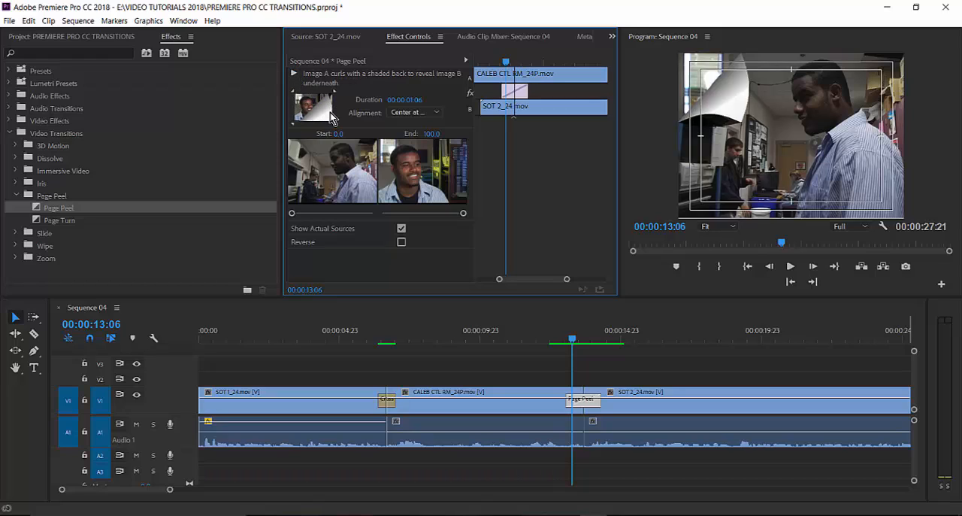
click(294, 74)
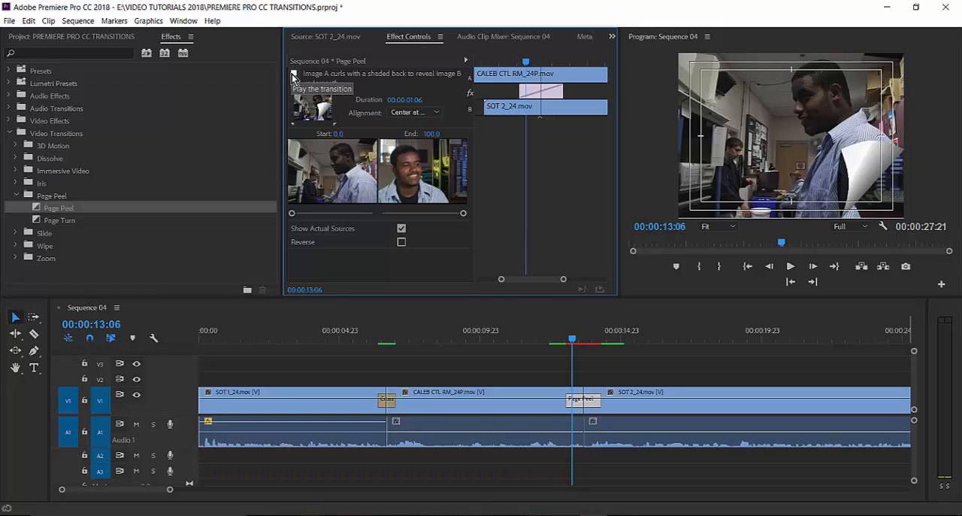
Return the Page Peel's starting corner to the upper left and place the playhead before the transition at 00:00:12:03.
click(549, 339)
mouse_move(551, 340)
mouse_down()
mouse_move(601, 342)
mouse_move(550, 344)
mouse_up()
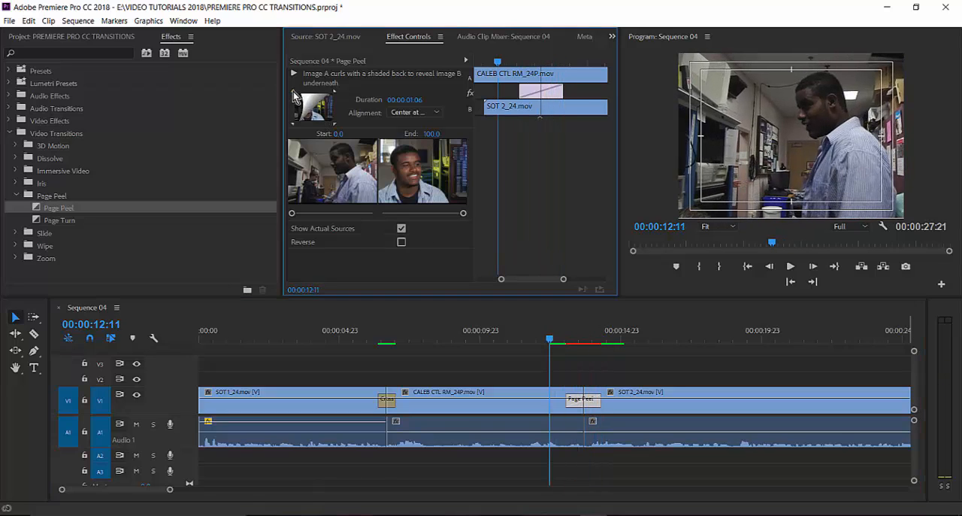
click(548, 339)
mouse_move(556, 346)
mouse_down()
mouse_move(599, 355)
mouse_move(562, 358)
mouse_move(633, 369)
mouse_move(563, 383)
mouse_move(573, 393)
mouse_move(554, 337)
mouse_move(580, 344)
mouse_move(556, 349)
mouse_move(591, 339)
mouse_move(542, 339)
mouse_up()
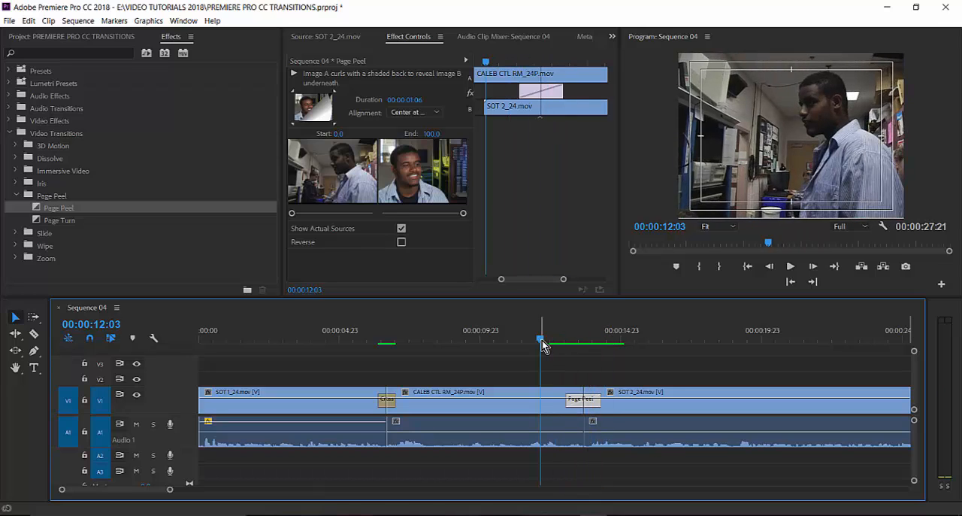
Save the project and scrub the sequence past the Page Peel to 00:00:25:23 in SOT 2_24.mov.
key(ctrl+s)
click(576, 344)
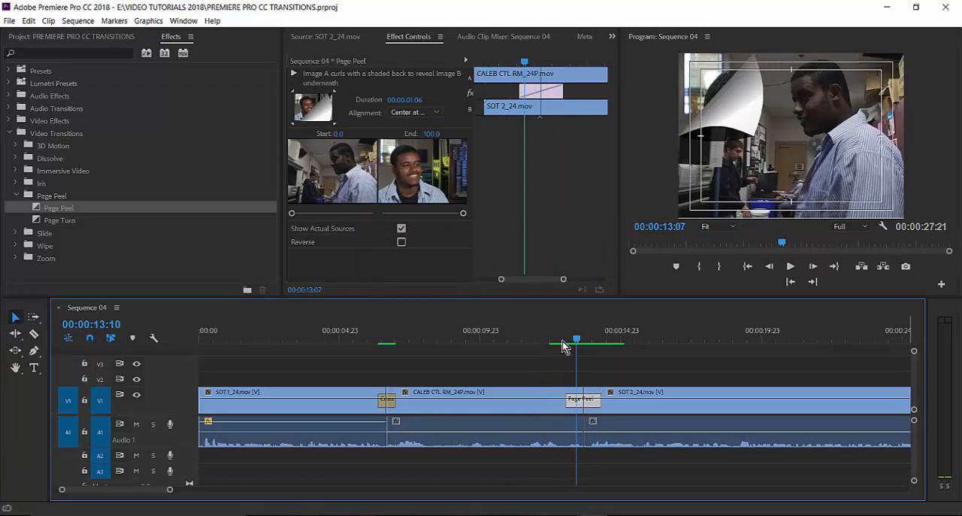
click(554, 344)
key(minus)
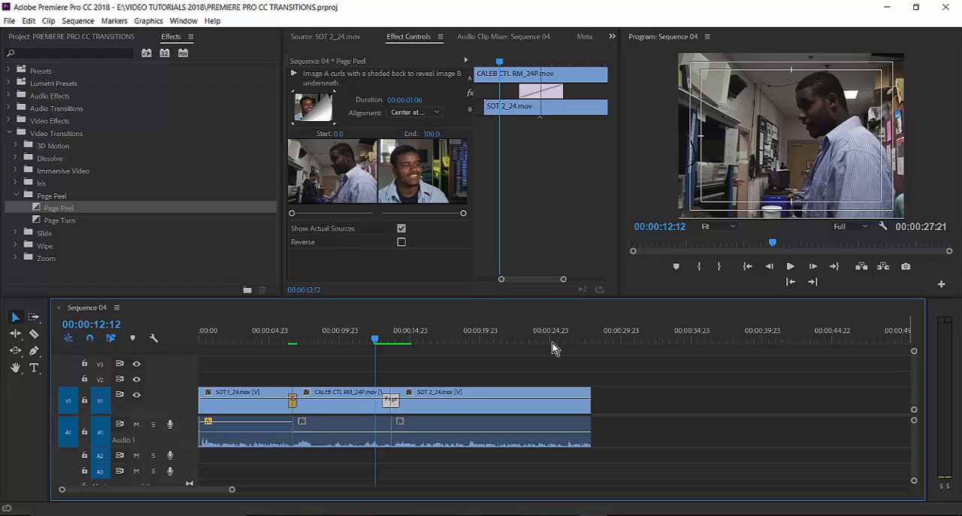
drag(396, 340, 430, 343)
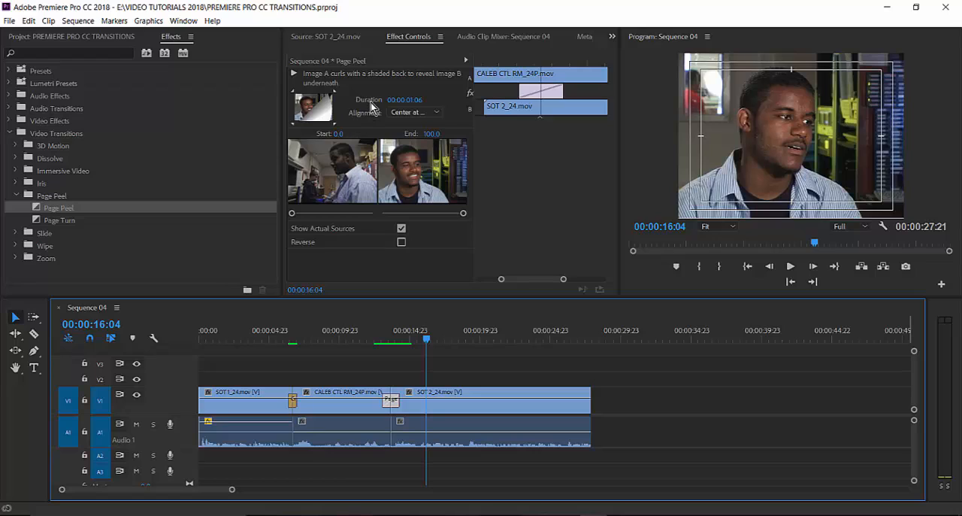
key(ctrl+s)
drag(526, 339, 567, 345)
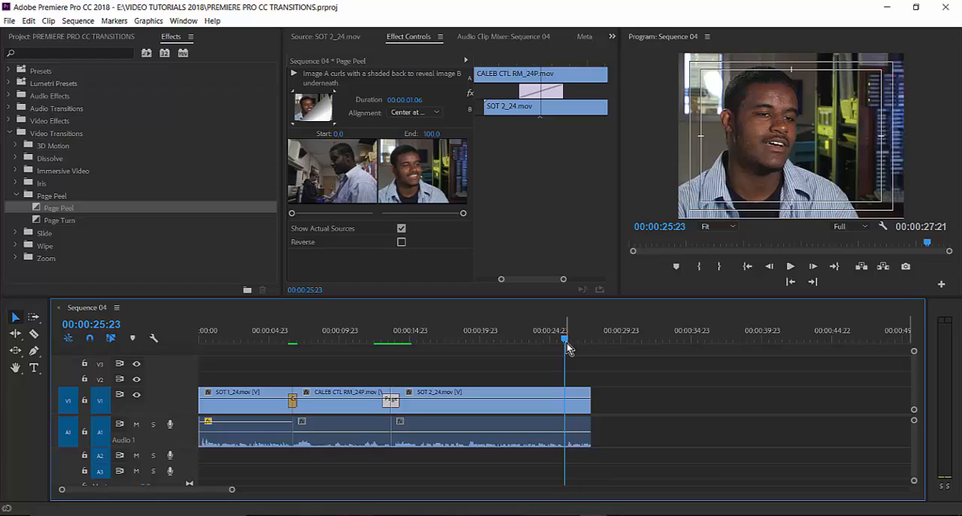